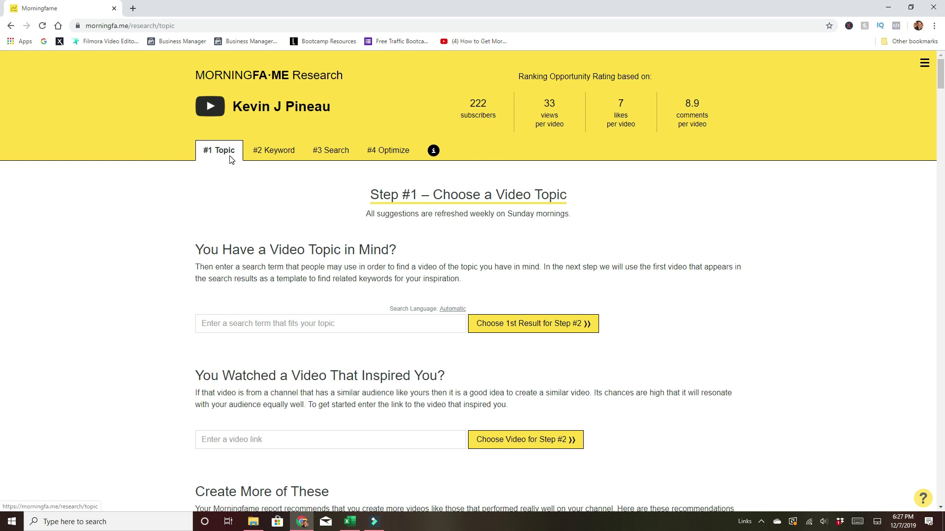
Look through the Keyword, Search and Optimize stages and examine the video ideas offered in the Topic stage
left_click(282, 160)
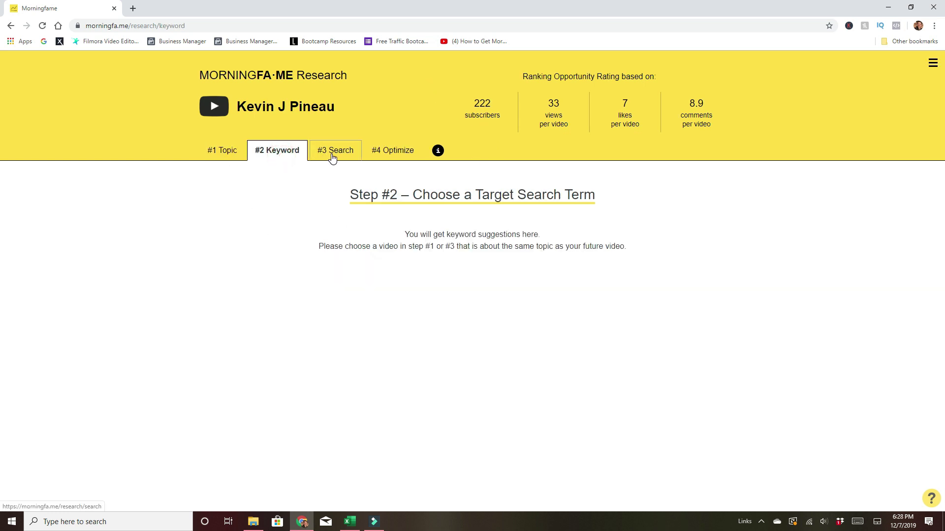
left_click(333, 157)
left_click(393, 154)
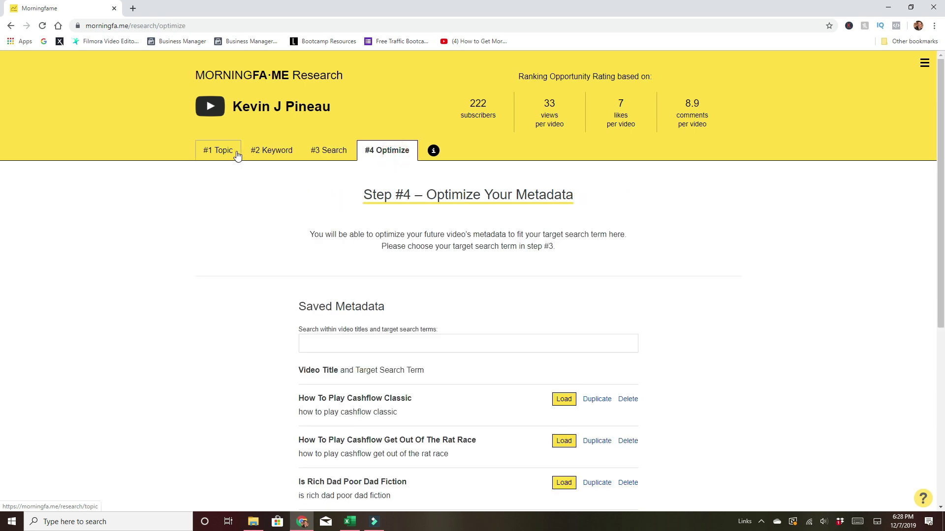
left_click(230, 157)
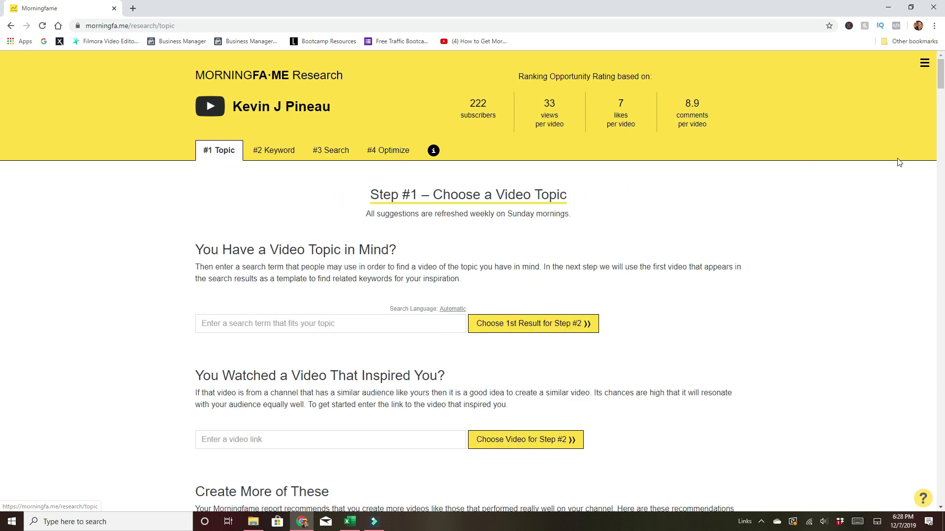
scroll(406, 114, "down", 4)
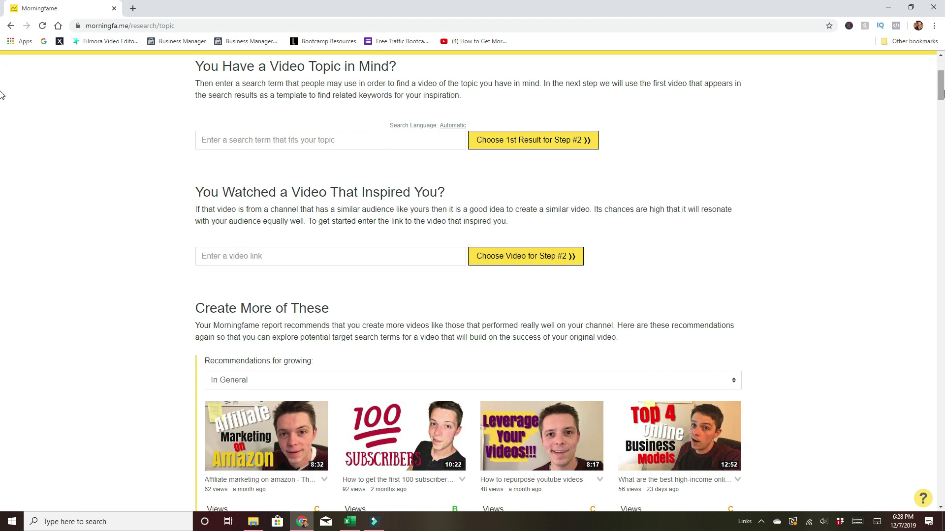
left_click_drag(941, 92, 942, 134)
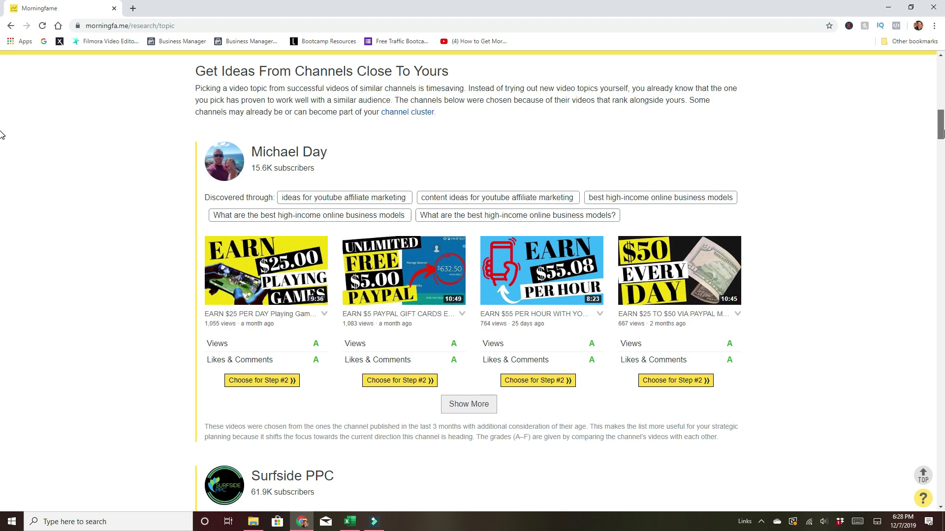
left_click_drag(941, 134, 941, 61)
Enter "affiliate marketing" as the video topic and use its first search result for the keyword stage
left_click(300, 323)
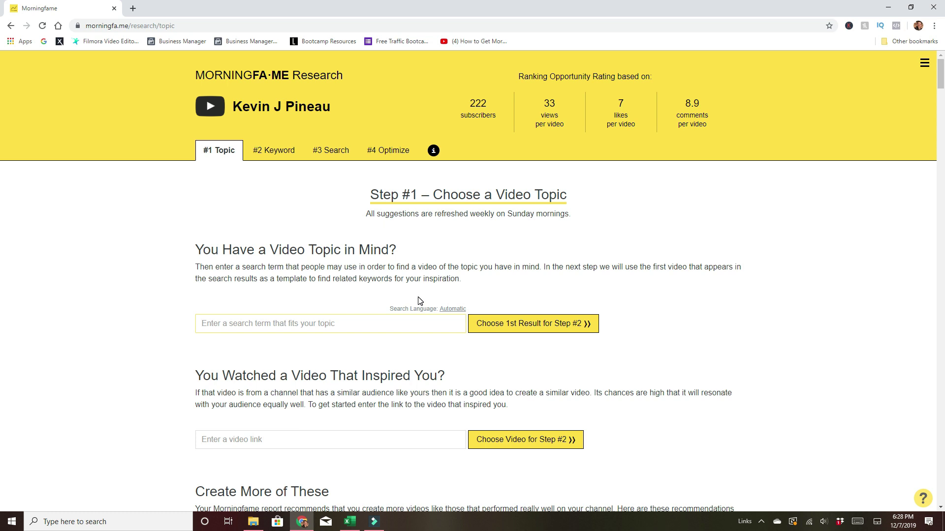
type("affil")
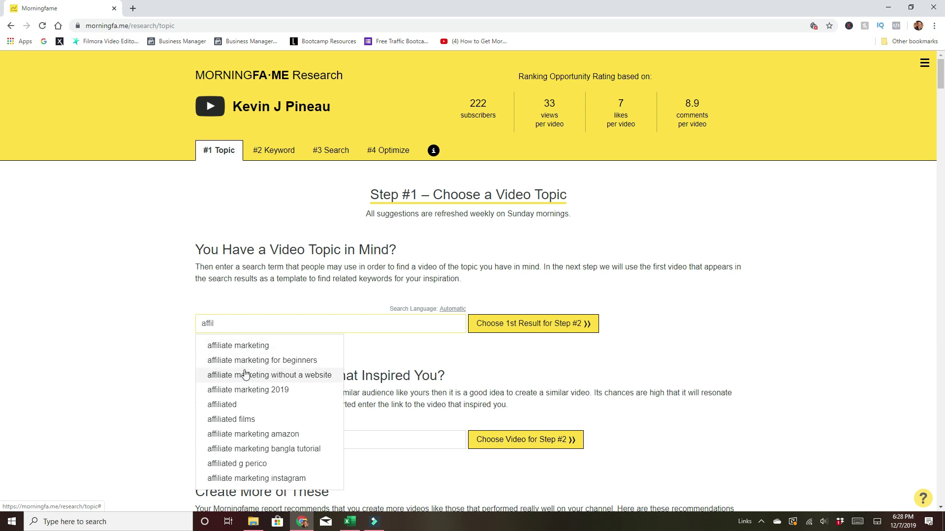
left_click(253, 347)
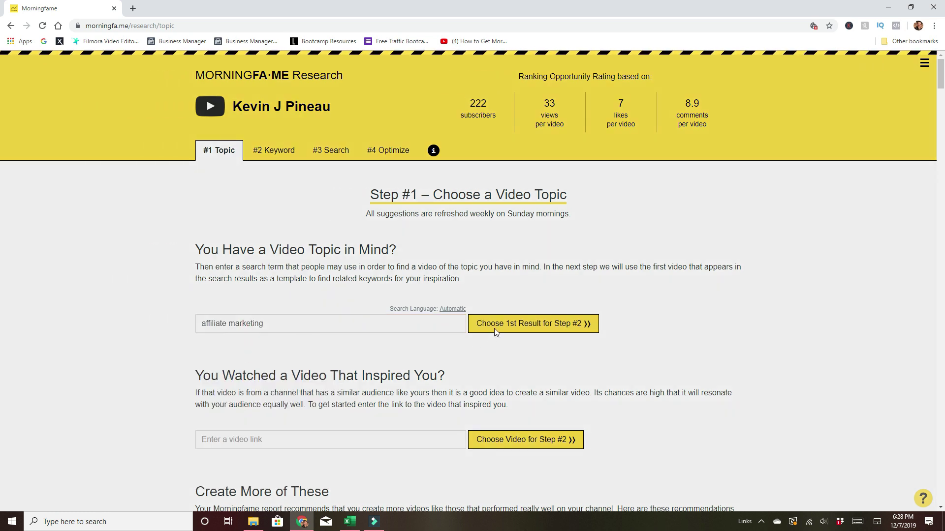
scroll(572, 327, "down", 2)
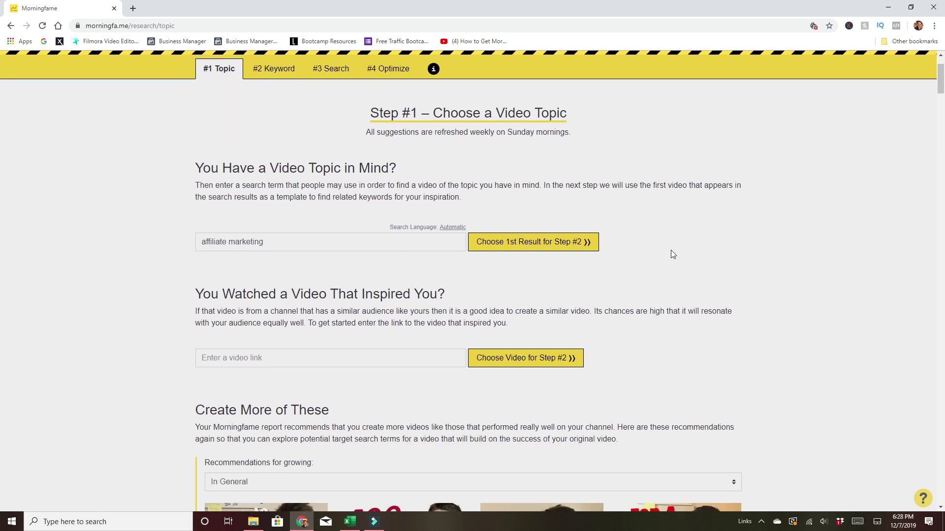
left_click(527, 239)
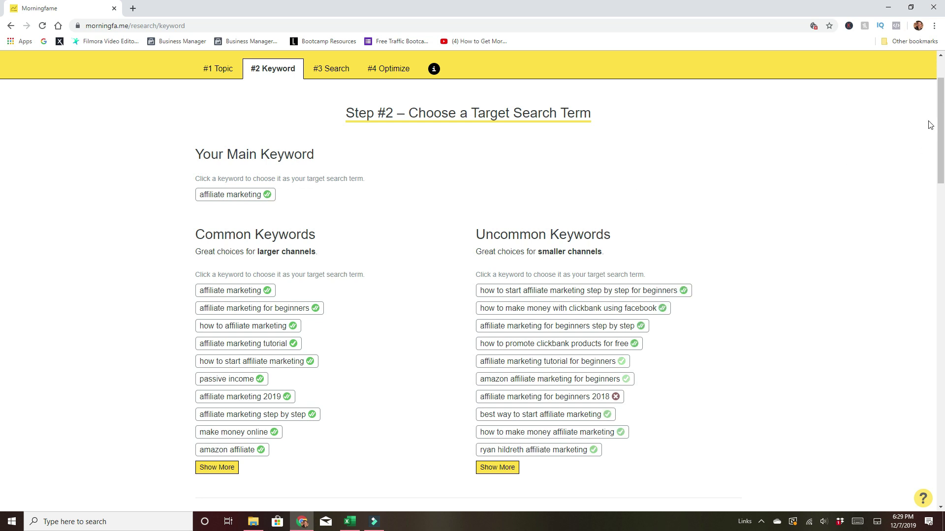
Check the Google Search Support setting and return to the keyword suggestions
left_click_drag(941, 125, 941, 103)
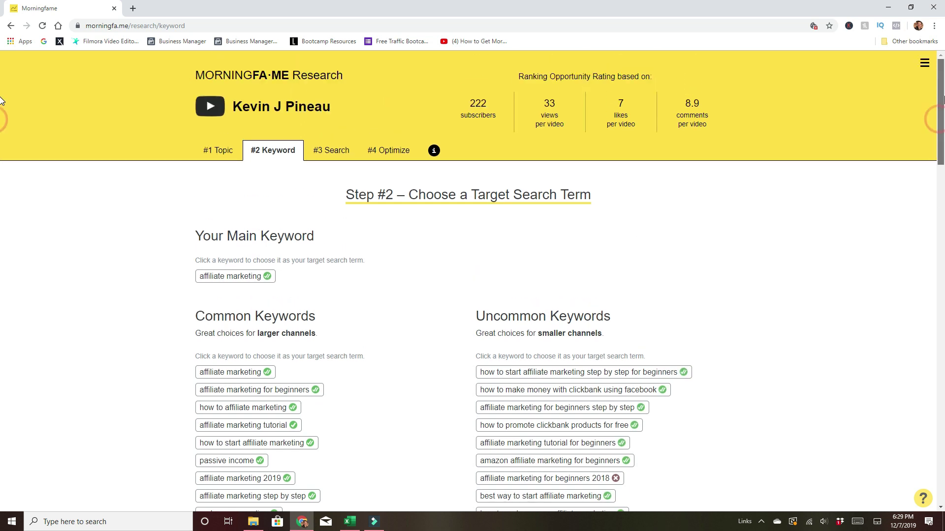
left_click(925, 64)
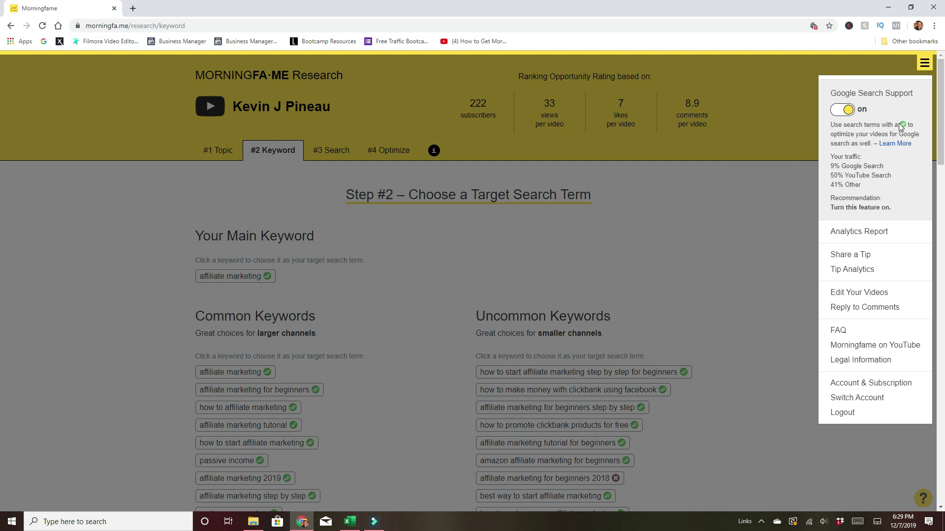
left_click(739, 244)
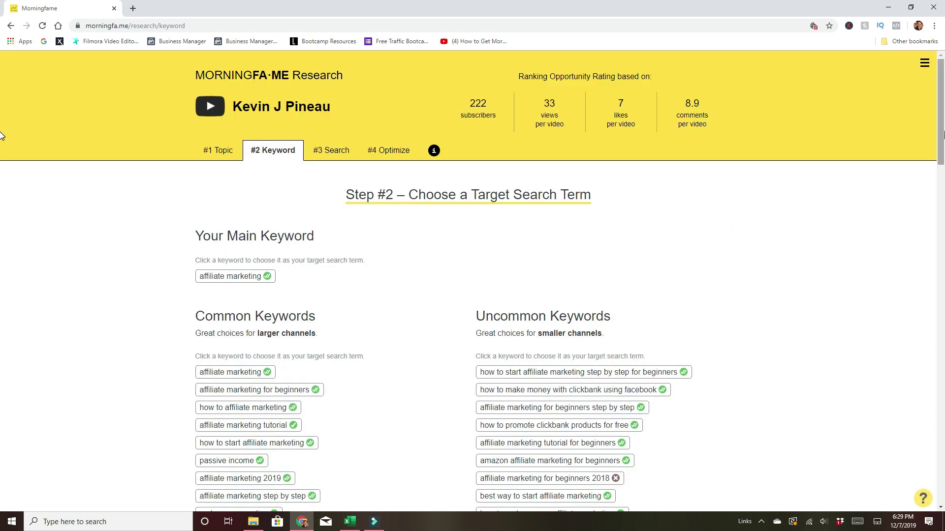
Review the common and uncommon keywords and choose the main keyword "affiliate marketing" for evaluation in step #3
scroll(411, 171, "down", 2)
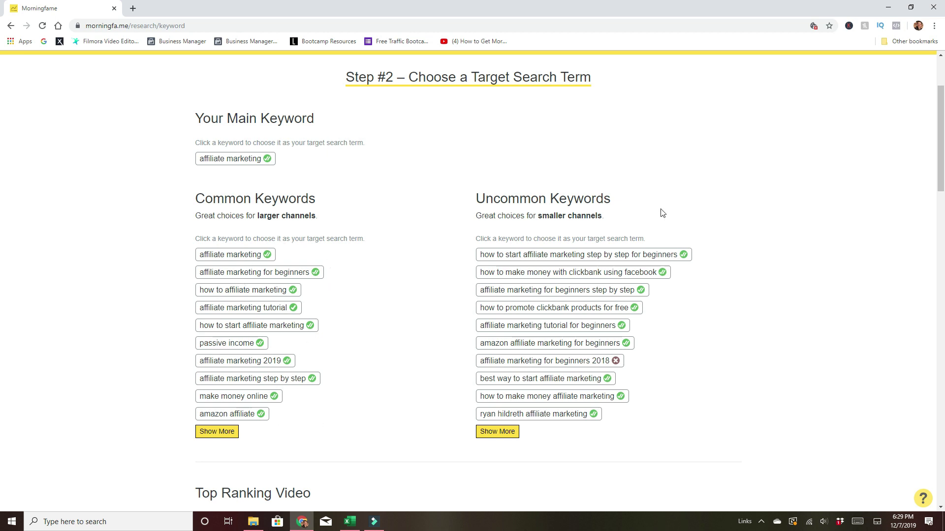
scroll(1, 142, "down", 2)
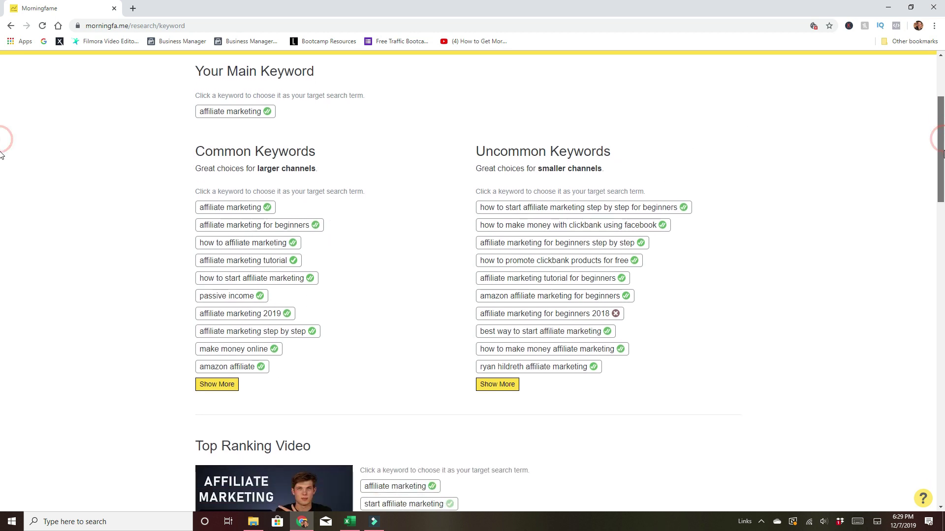
scroll(2, 158, "down", 1)
scroll(2, 161, "down", 1)
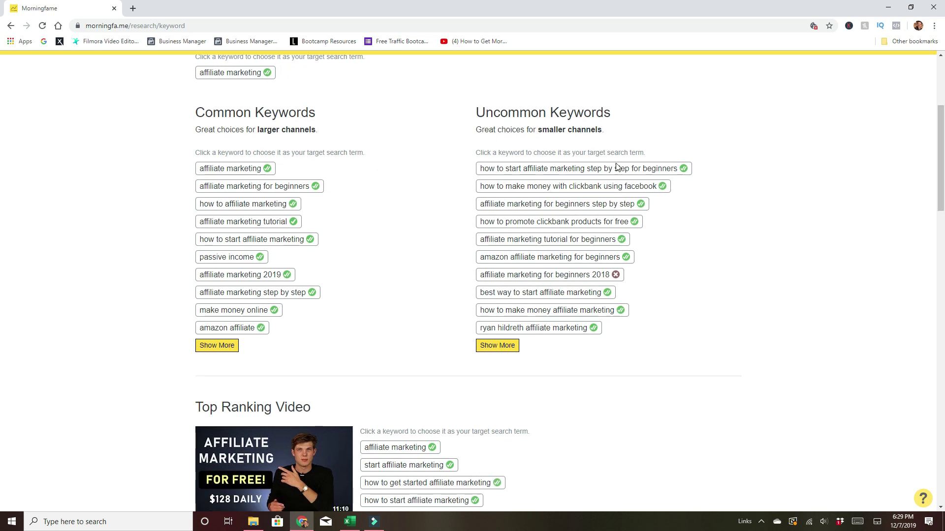
left_click_drag(941, 171, 2, 86)
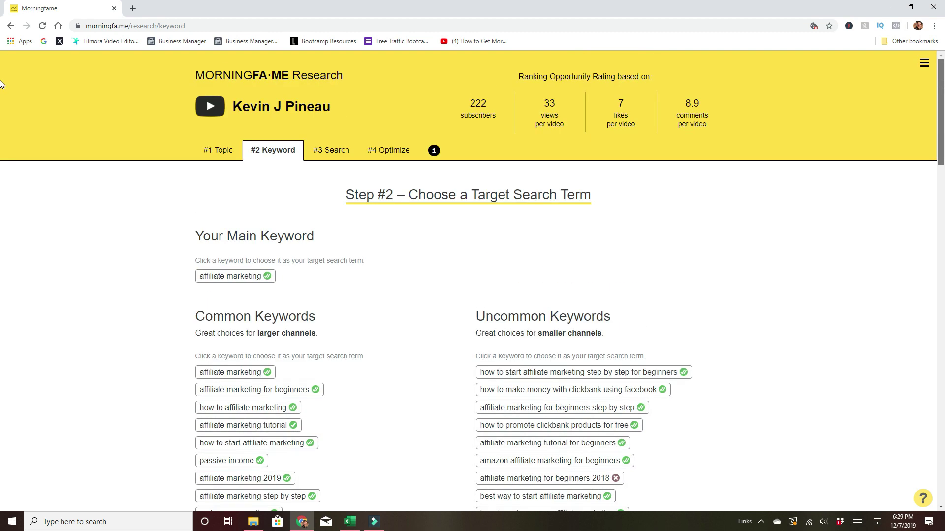
left_click(233, 280)
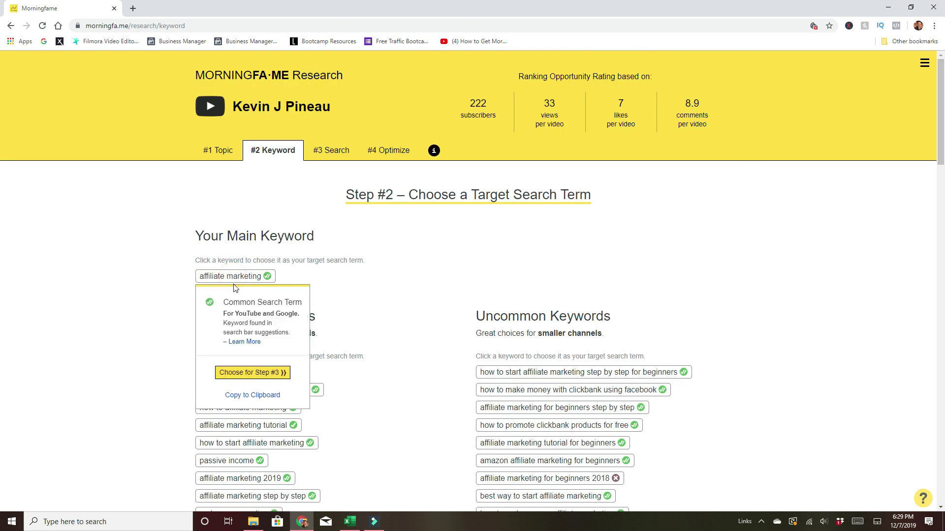
left_click(256, 374)
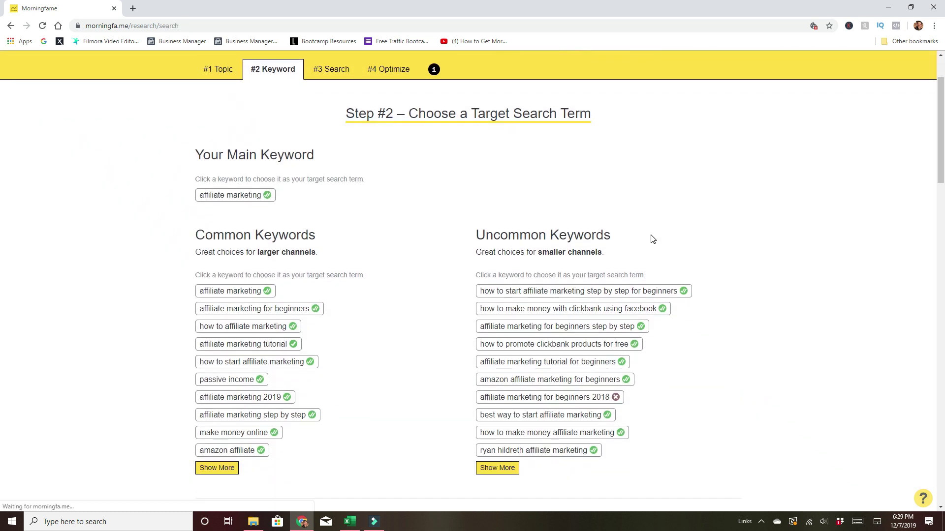
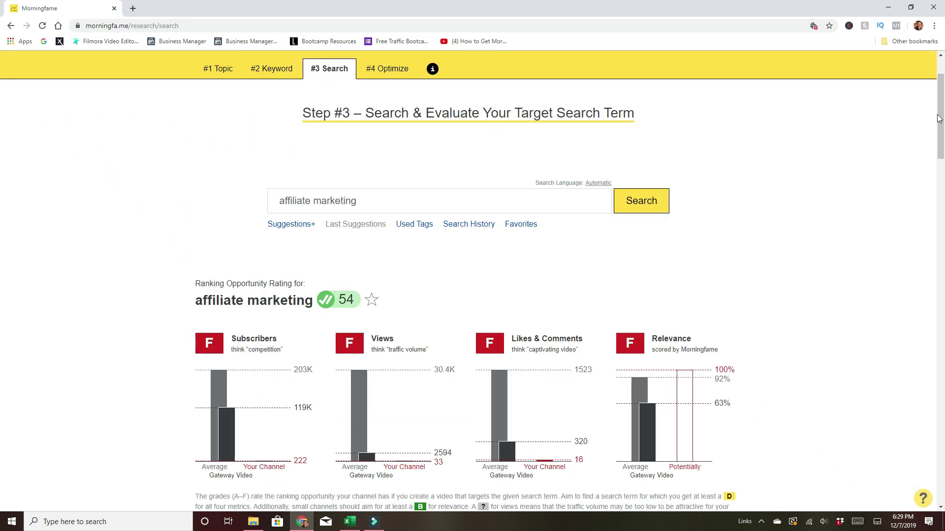
Examine the ranking opportunity grades for "affiliate marketing" and compare the subscriber counts of the top-ranking videos
left_click_drag(940, 116, 940, 129)
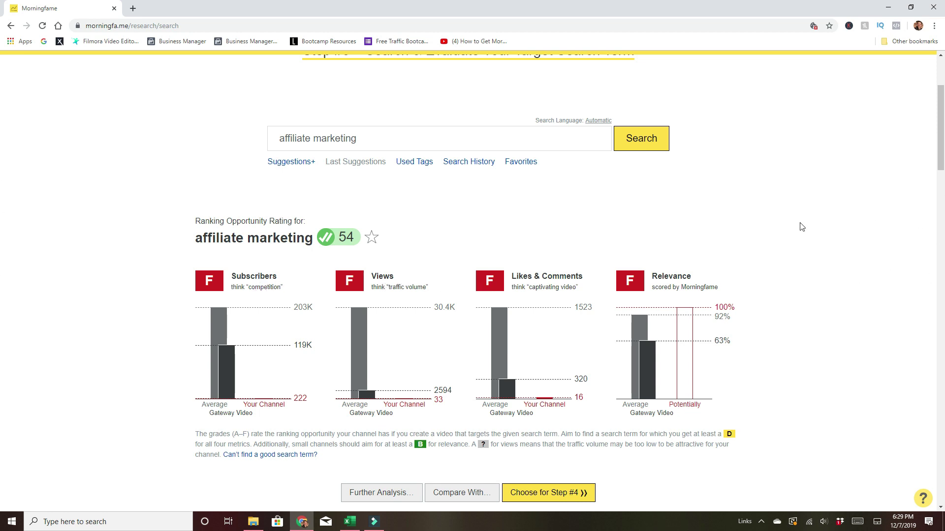
left_click_drag(941, 144, 943, 184)
scroll(2, 186, "down", 3)
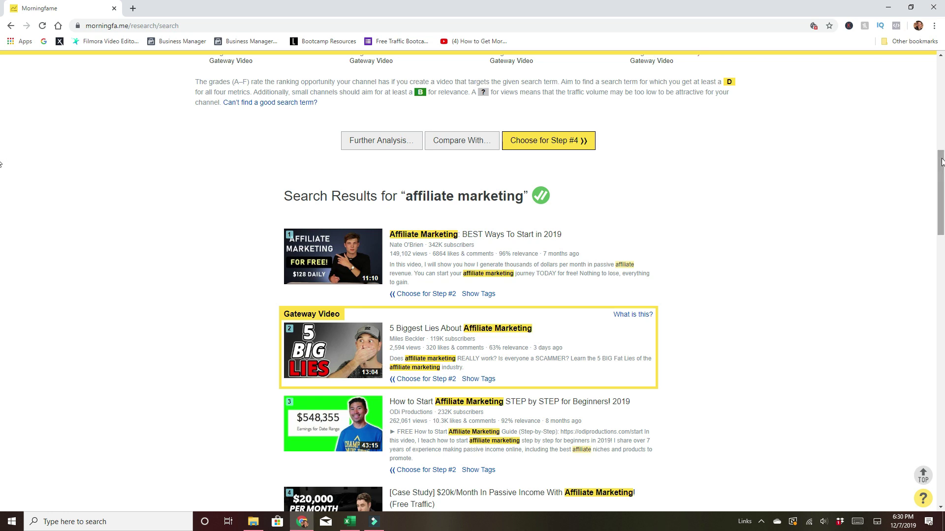
scroll(812, 202, "down", 2)
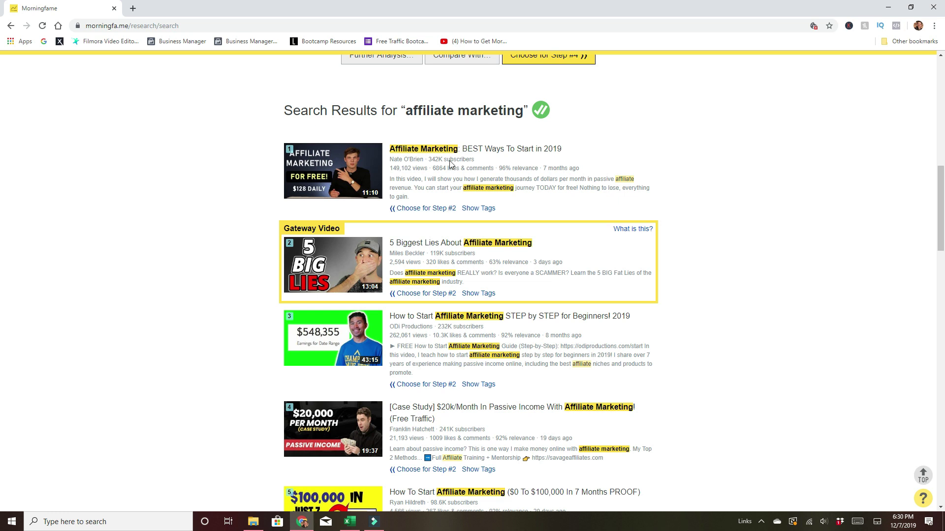
left_click(427, 159)
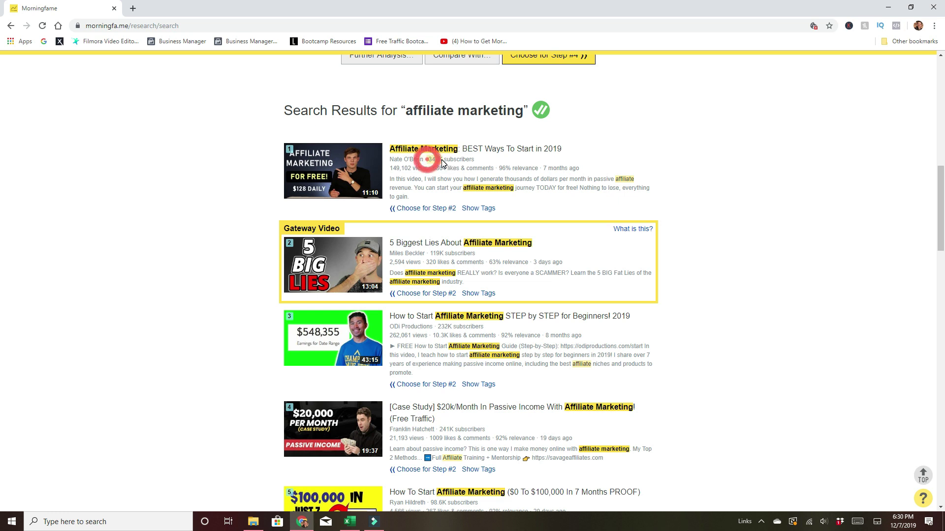
left_click_drag(441, 159, 478, 160)
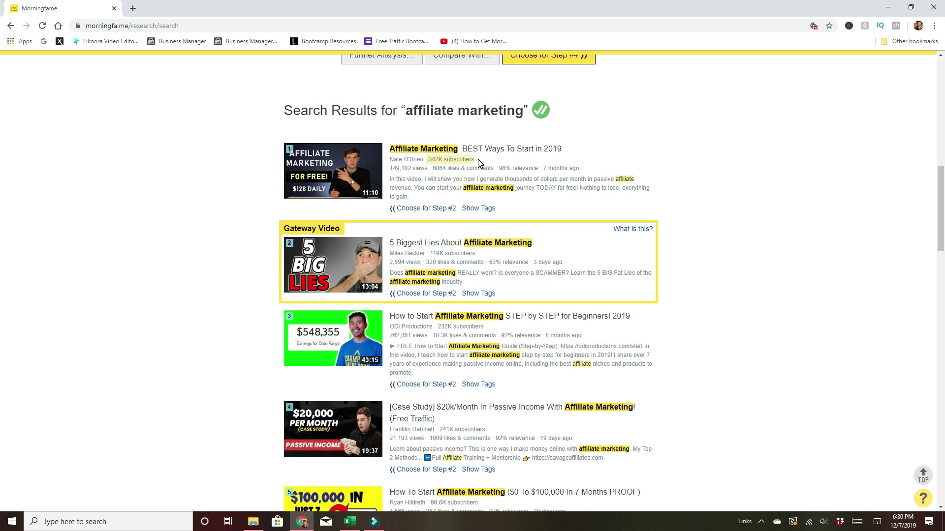
left_click_drag(429, 256, 471, 255)
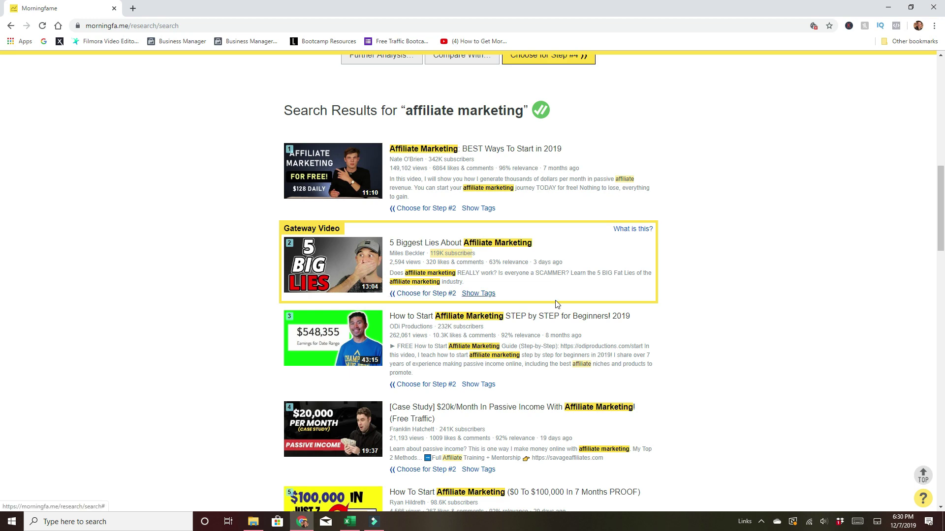
left_click_drag(941, 186, 941, 213)
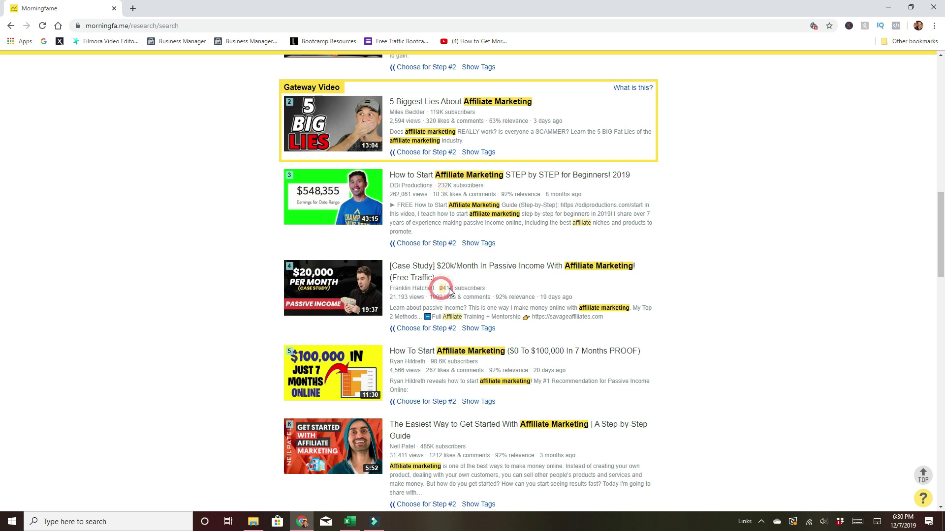
scroll(941, 226, "down", 4)
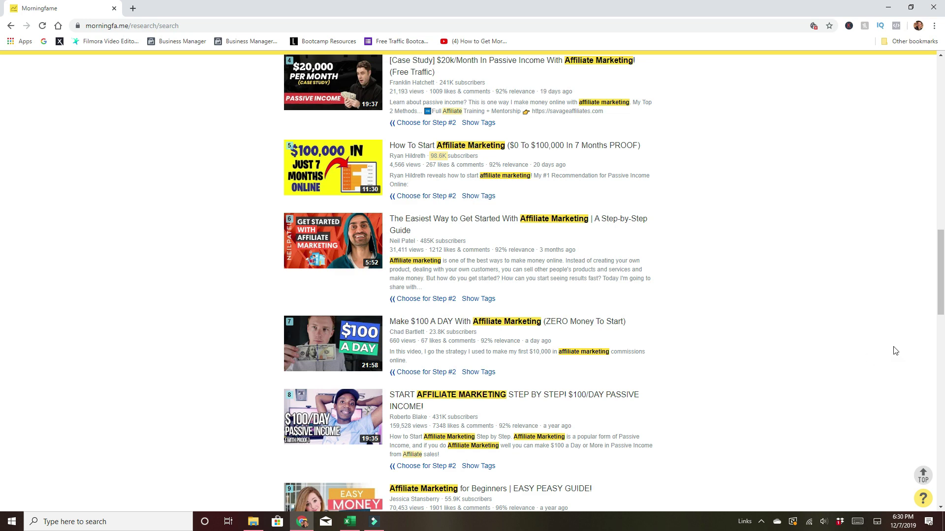
left_click_drag(939, 294, 941, 366)
left_click_drag(942, 306, 943, 73)
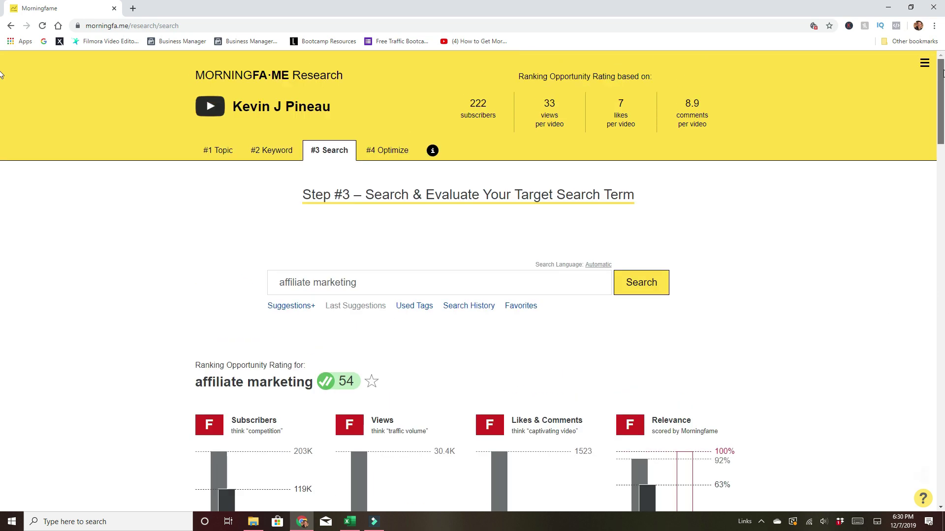
Expand the suggestions for the current search term and evaluate the long-tail term "affiliate marketing facebook ads"
scroll(940, 76, "down", 4)
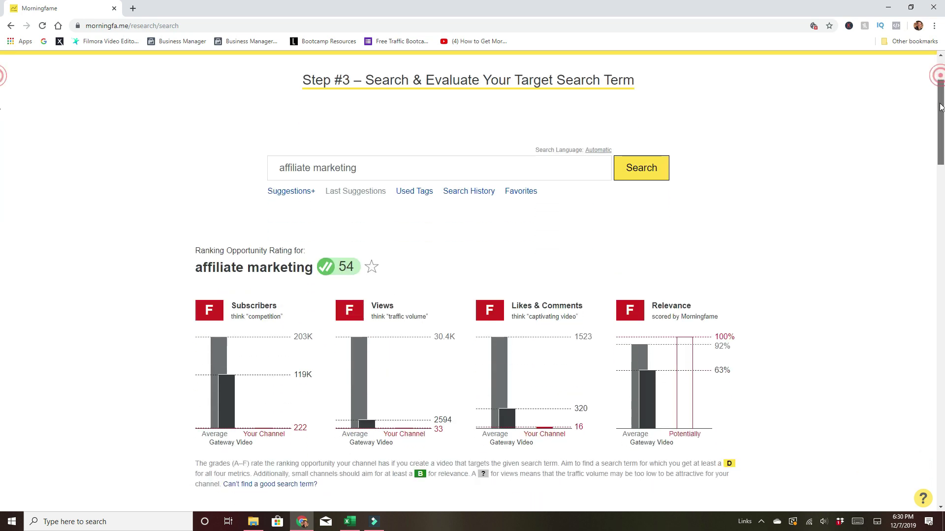
left_click(282, 100)
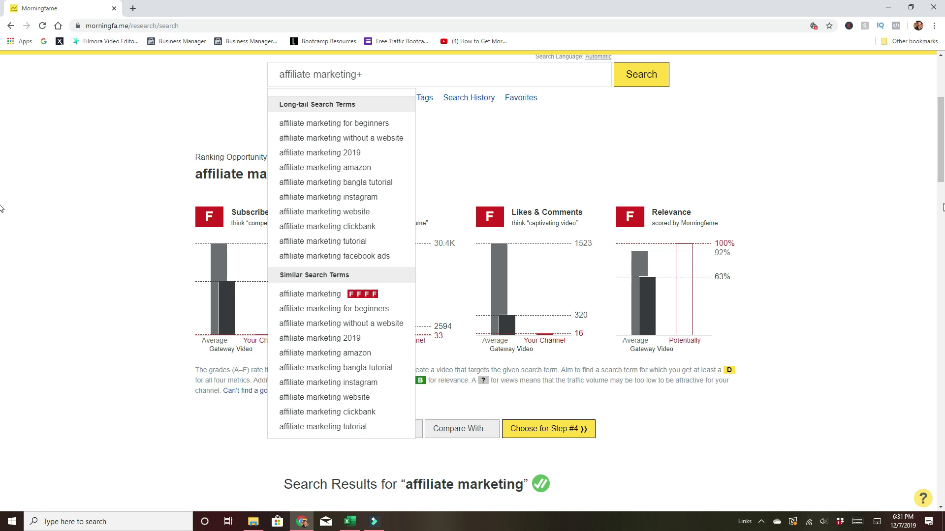
left_click_drag(940, 176, 941, 156)
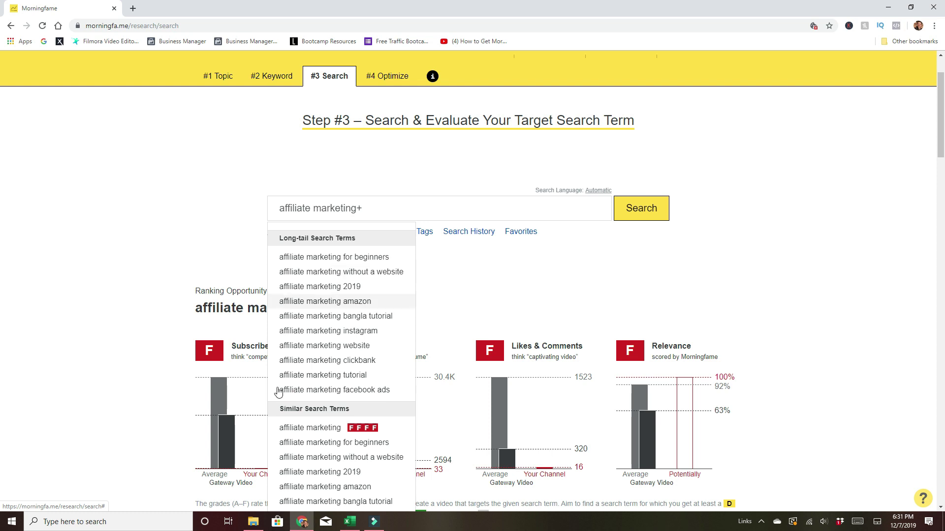
left_click(309, 392)
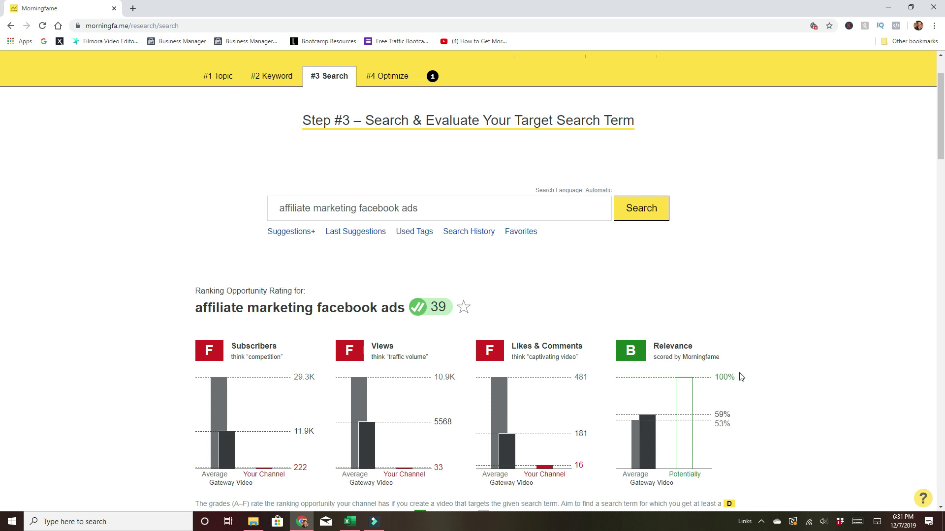
Examine the ranking opportunity grades and search results for "affiliate marketing facebook ads"
scroll(548, 297, "down", 2)
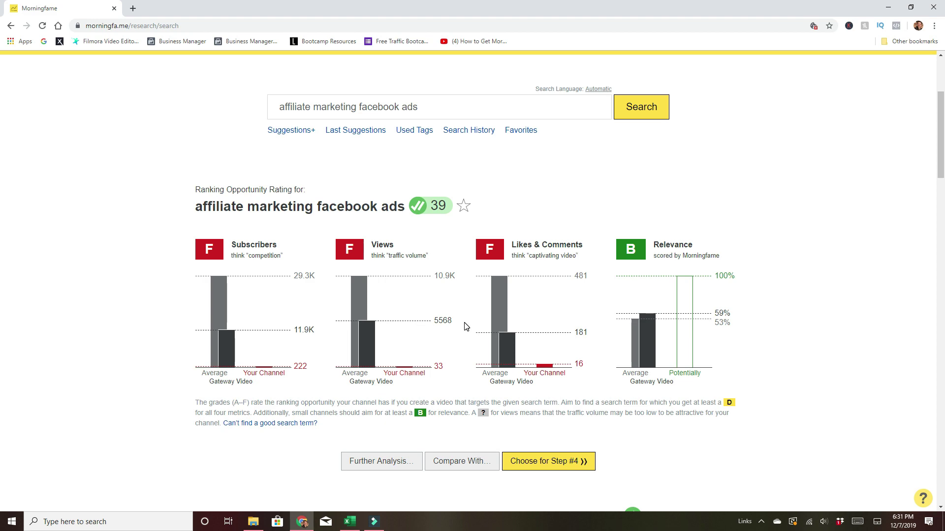
scroll(941, 177, "down", 5)
left_click_drag(942, 206, 942, 146)
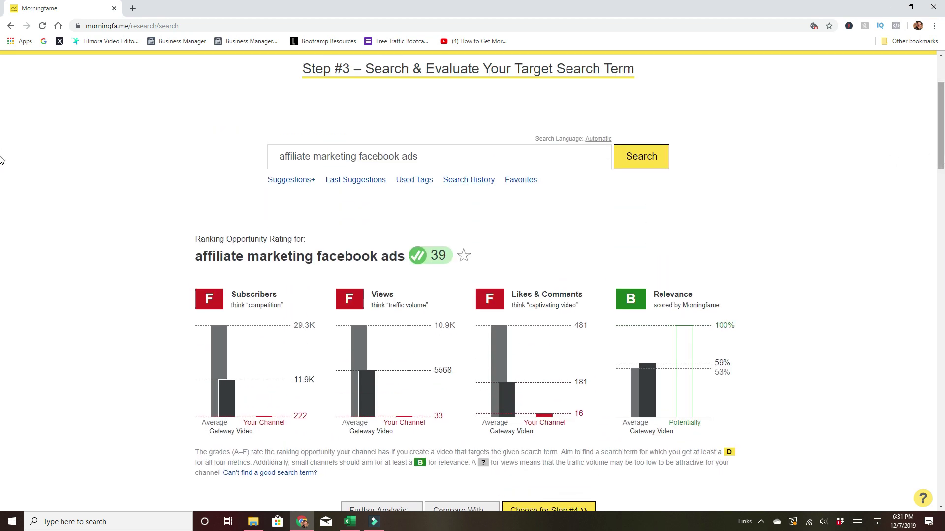
Review the videos ranking for "affiliate marketing facebook ads" and compare their subscriber counts with the gateway video's
left_click_drag(941, 159, 897, 247)
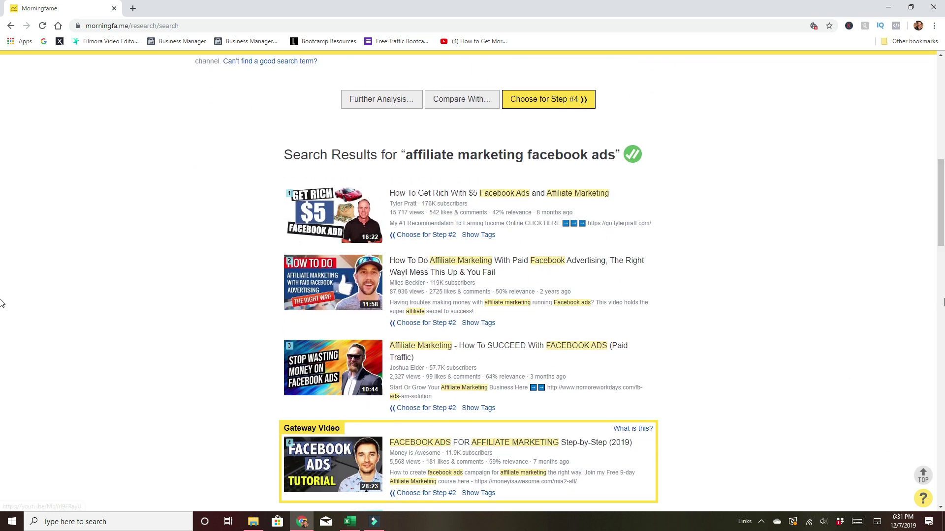
left_click_drag(942, 205, 942, 223)
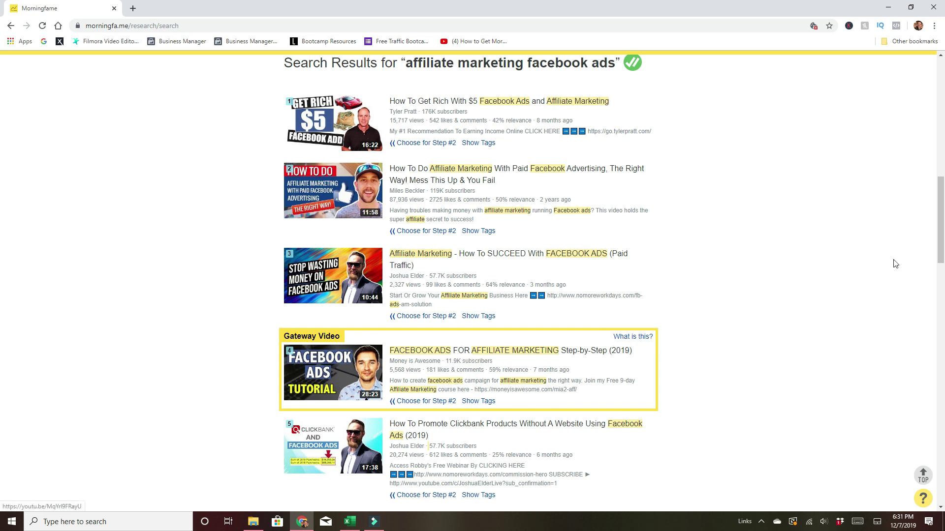
left_click_drag(940, 197, 941, 302)
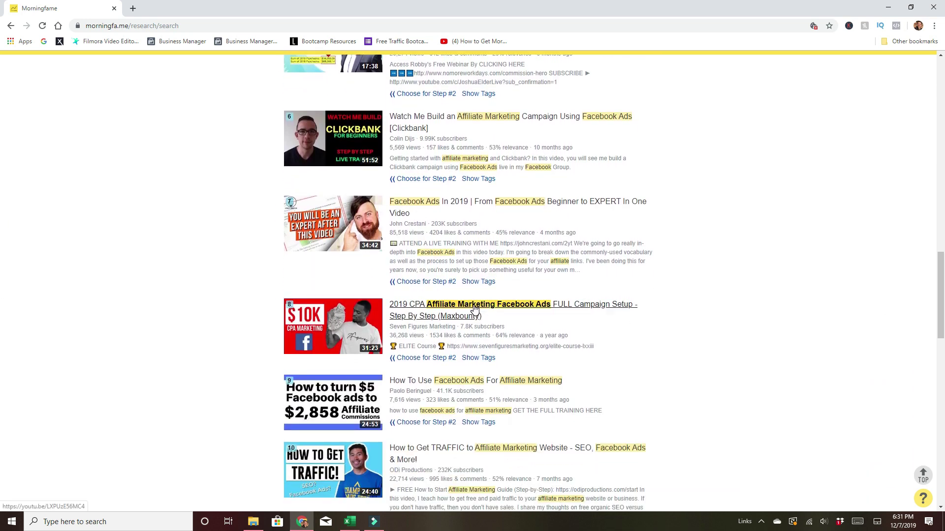
scroll(942, 231, "up", 4)
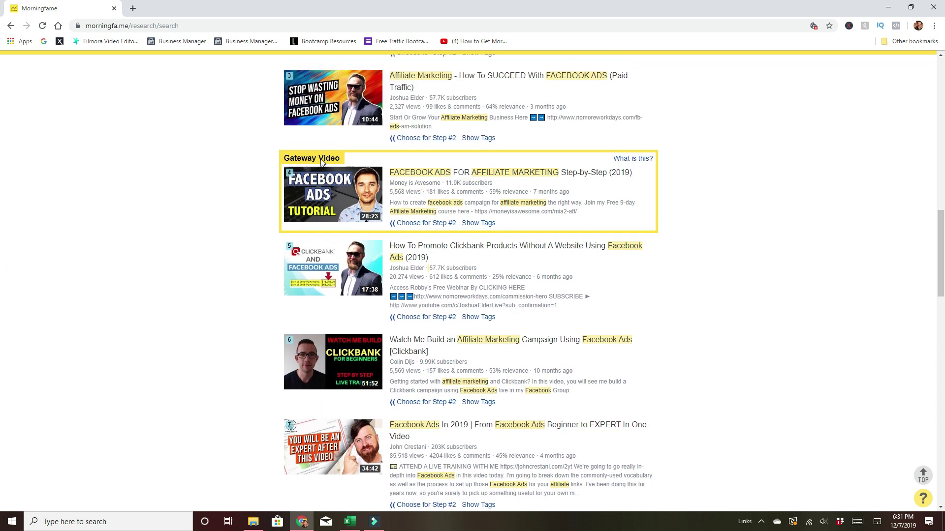
left_click_drag(446, 183, 480, 184)
scroll(942, 234, "up", 15)
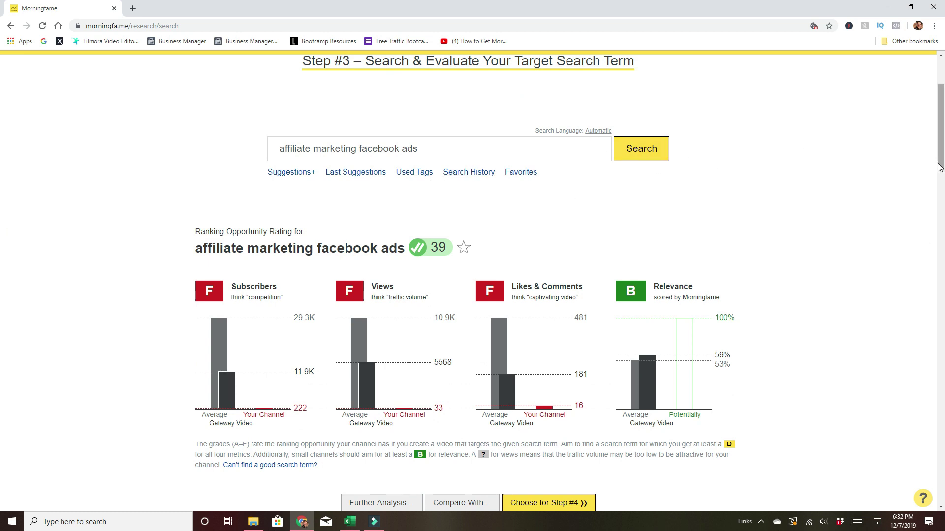
Rerun the search for "affiliate marketing facebook ads" and try to choose it for step #4, dismissing the competition warning
scroll(837, 225, "up", 3)
left_click(651, 290)
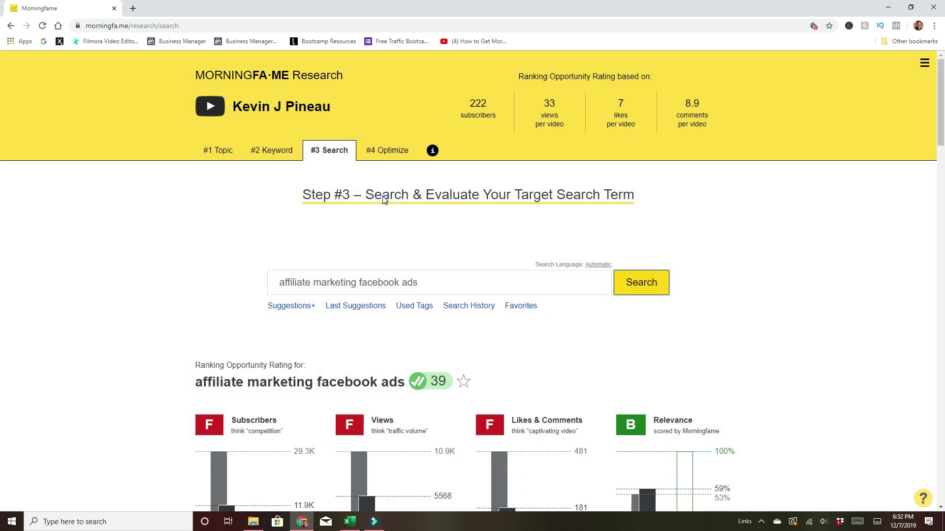
left_click(647, 284)
scroll(655, 295, "down", 7)
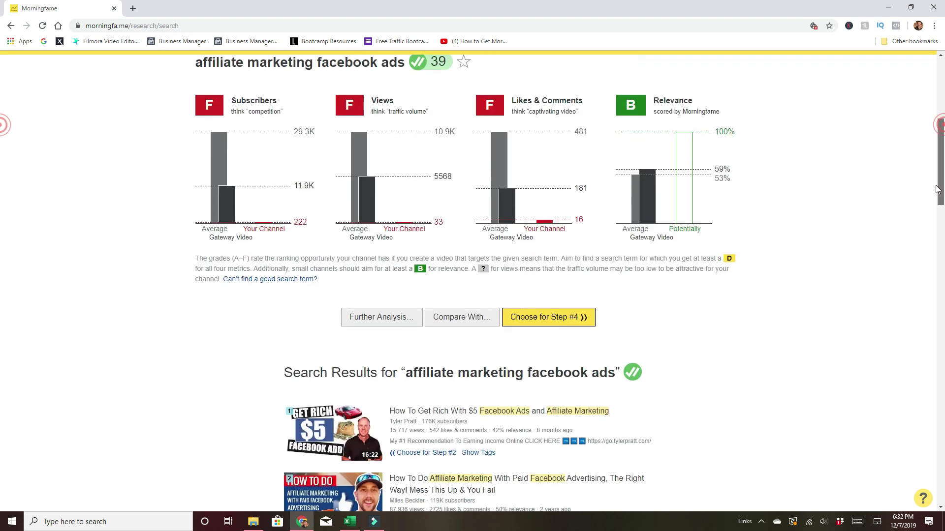
left_click(569, 294)
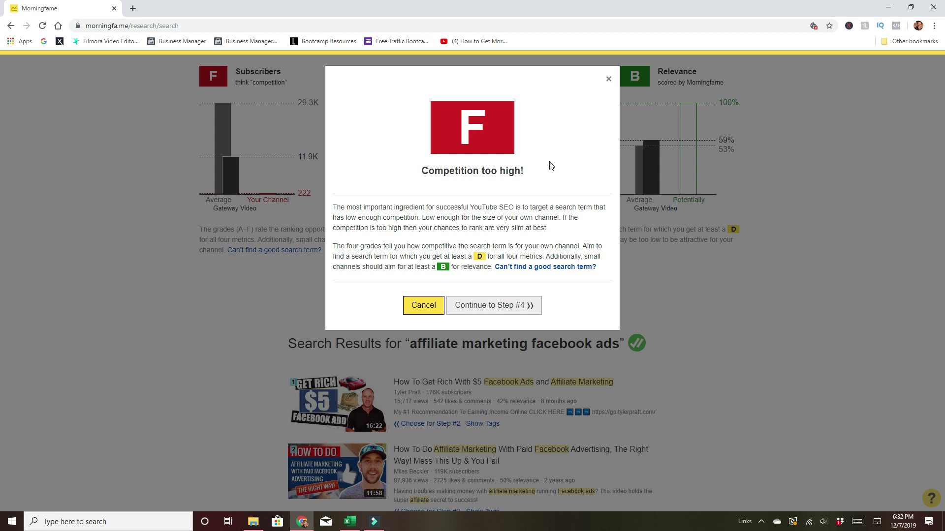
left_click(608, 79)
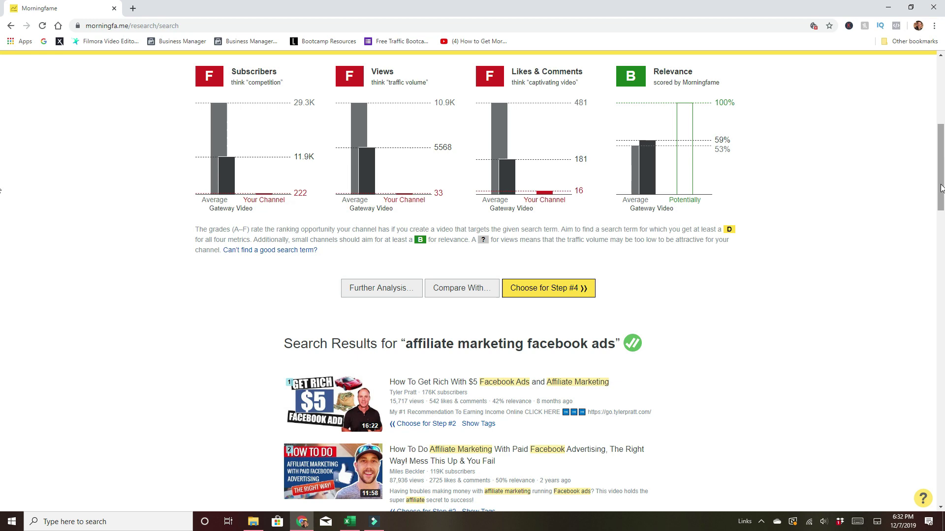
Return to step #1 and choose the suggested video topic "affiliate marketing without a website"
scroll(941, 179, "up", 7)
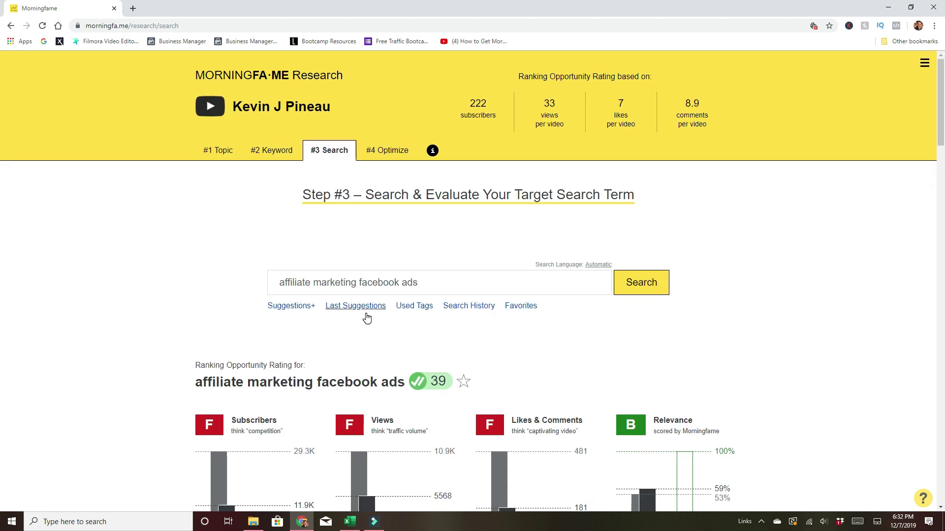
left_click(231, 153)
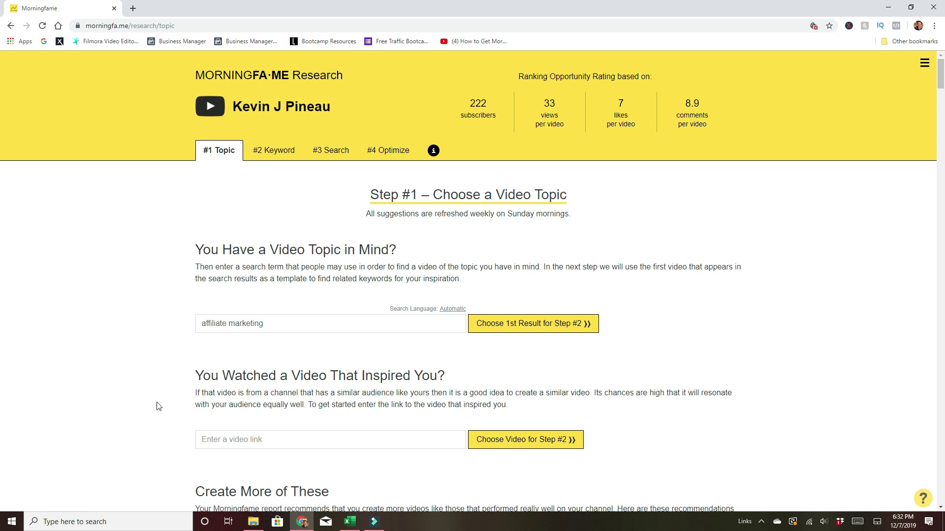
left_click(295, 326)
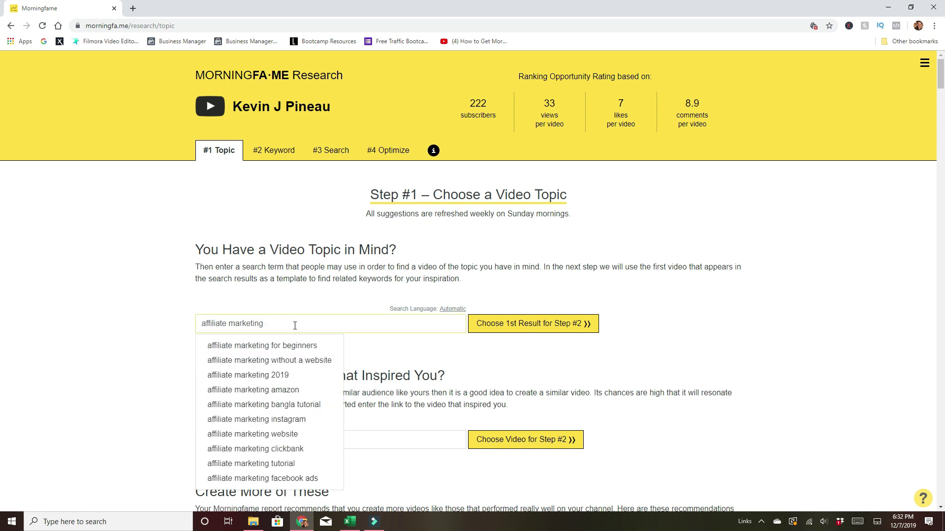
left_click(315, 361)
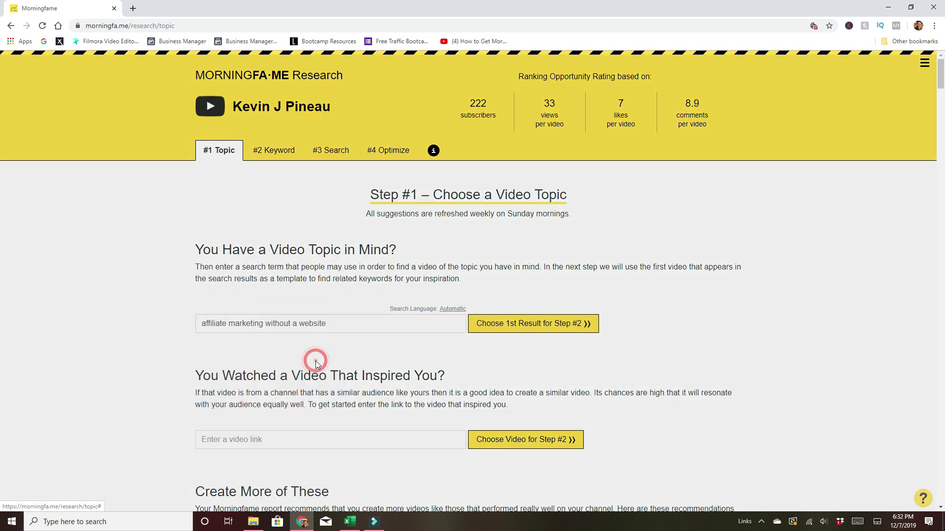
Choose the uncommon keyword "how to do affiliate marketing without a website or blog" for step #3 and check its ranking grades
scroll(105, 343, "down", 2)
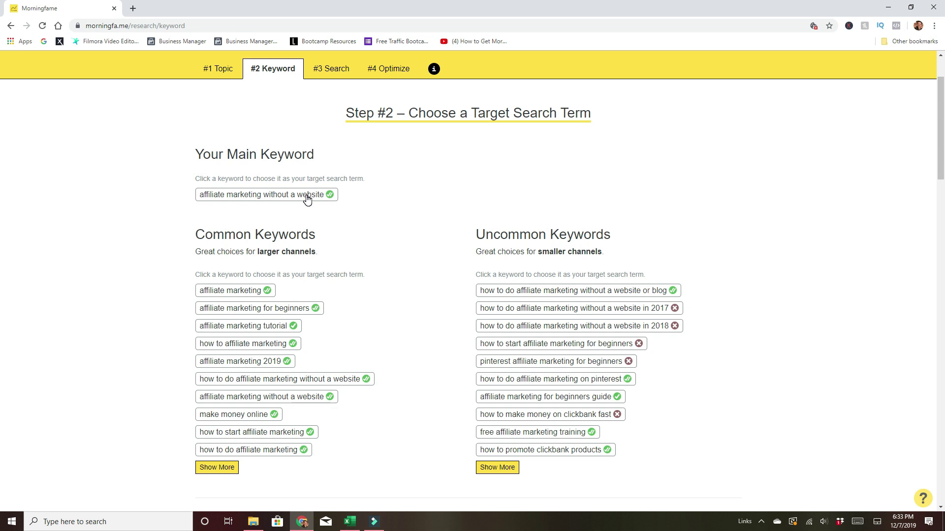
left_click(573, 294)
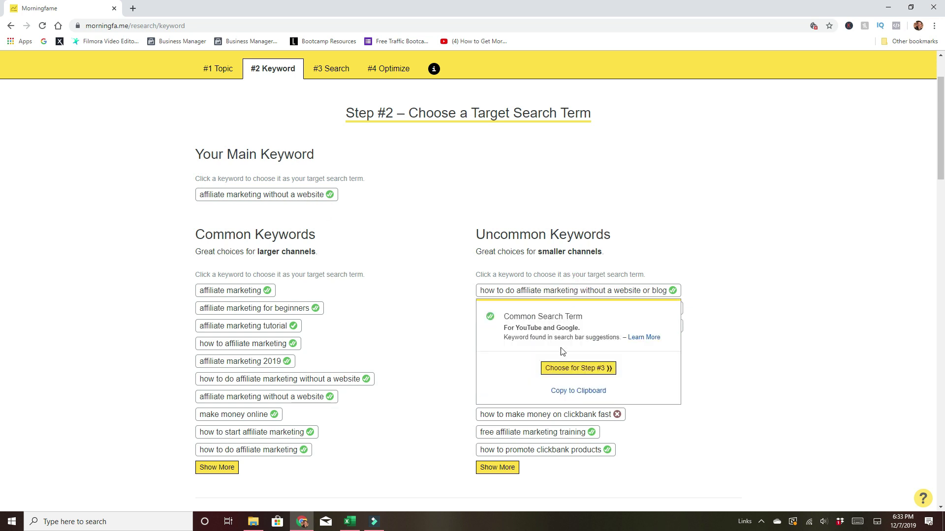
left_click(559, 370)
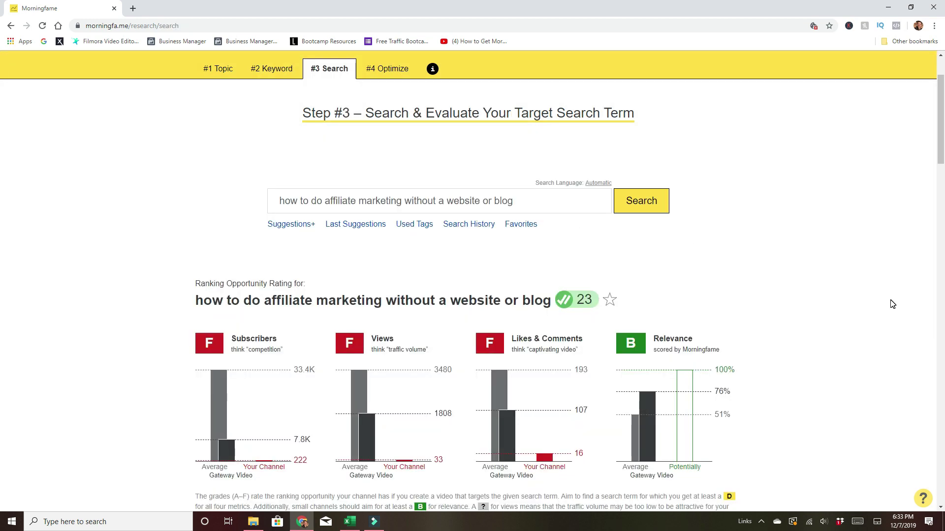
scroll(942, 195, "down", 1)
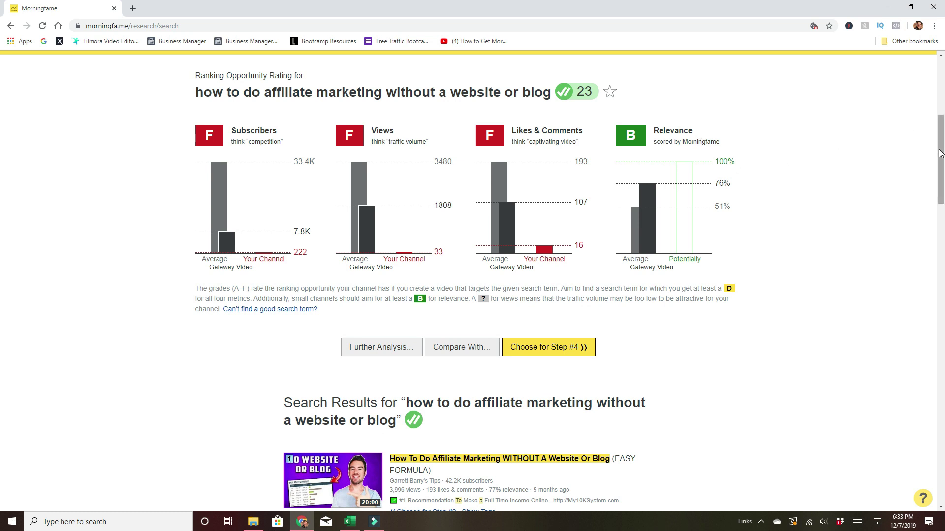
Expand the suggestions for the current search term and evaluate the similar term "how to do affiliate marketing without a following"
scroll(925, 128, "up", 5)
left_click(291, 250)
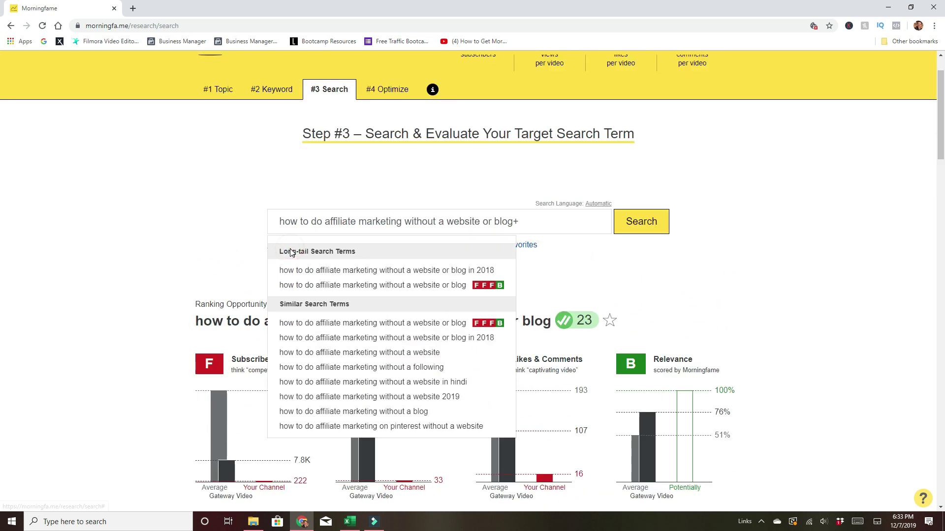
left_click(403, 371)
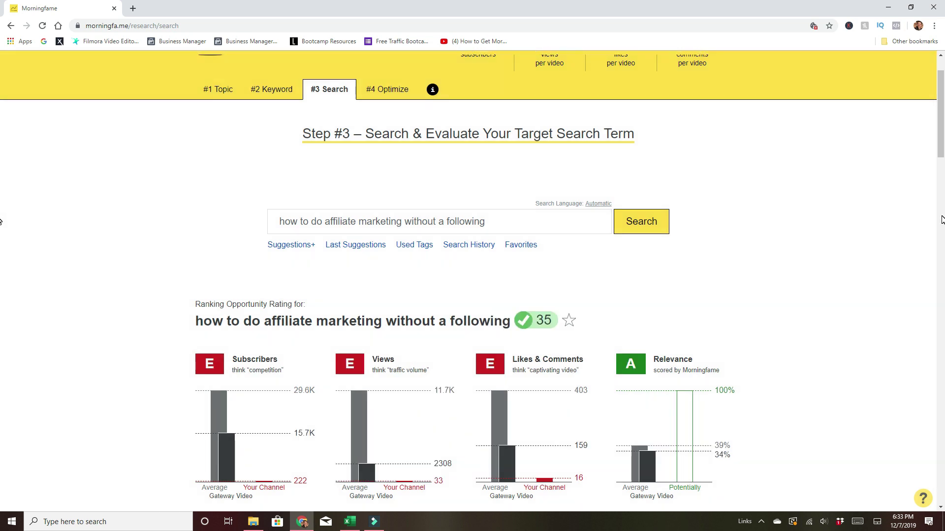
Examine the ranking grades, search results and gateway video for "how to do affiliate marketing without a following"
scroll(1, 89, "down", 2)
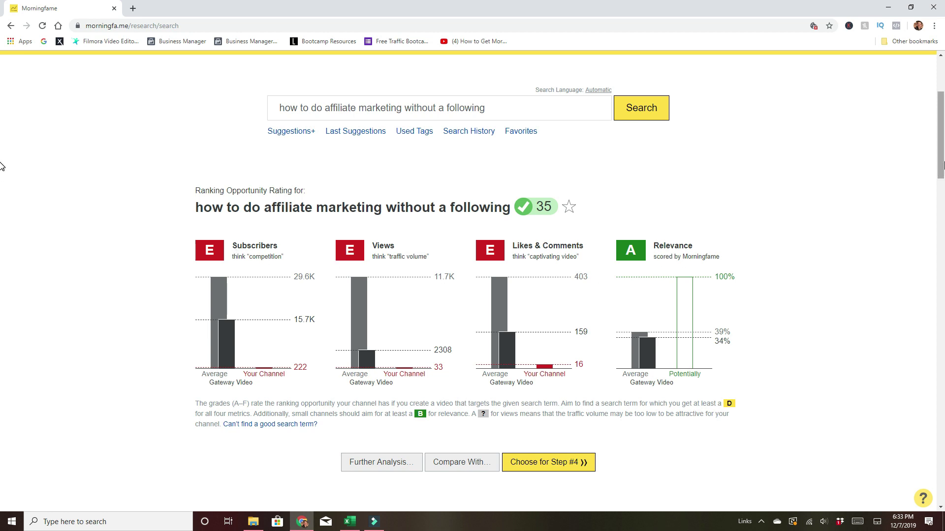
scroll(1, 167, "down", 1)
scroll(0, 148, "down", 2)
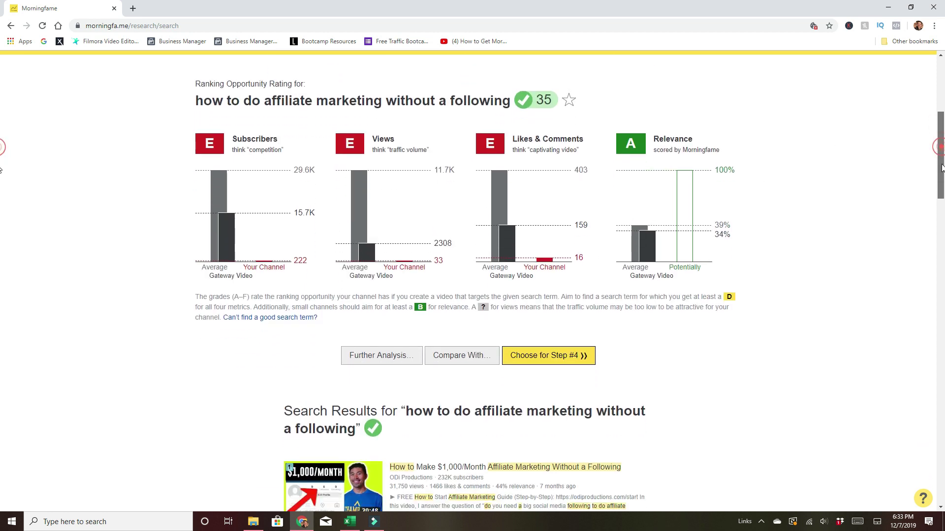
scroll(2, 177, "down", 2)
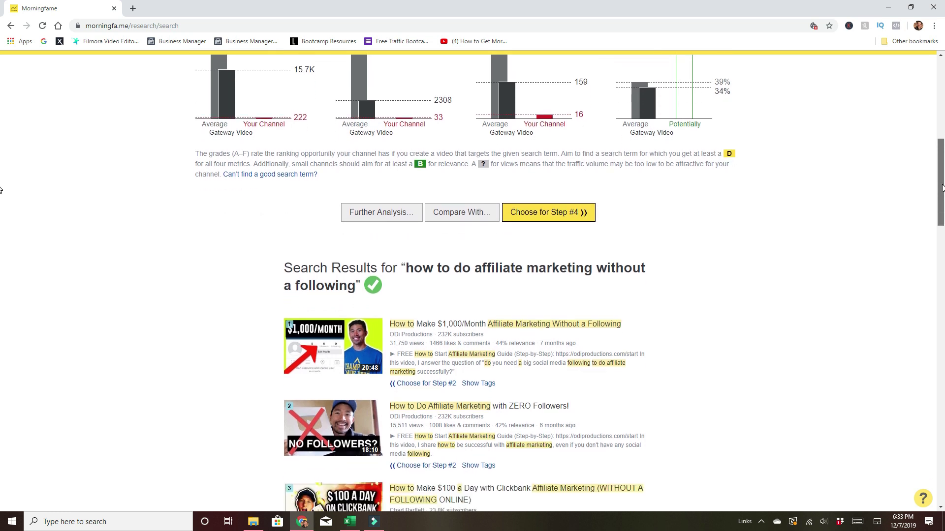
scroll(1, 196, "down", 2)
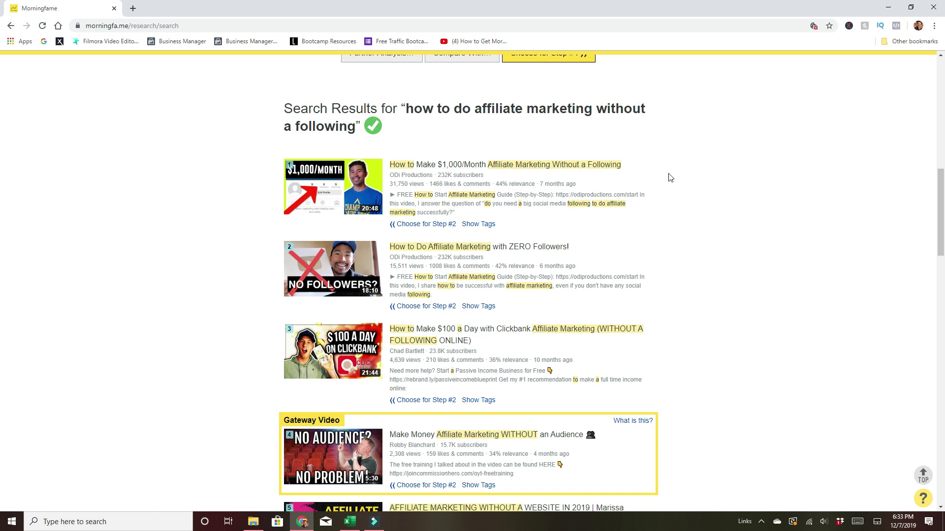
scroll(1, 196, "down", 2)
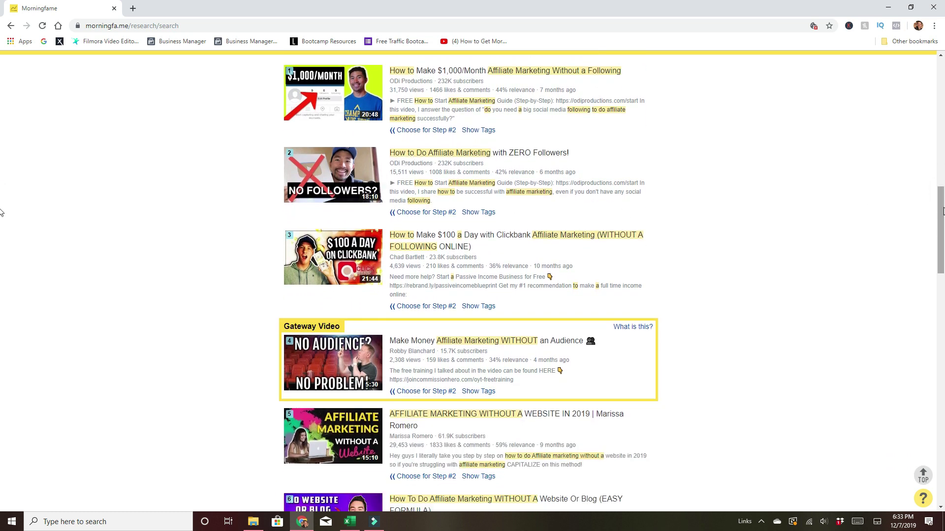
scroll(1, 224, "down", 1)
scroll(1, 225, "down", 2)
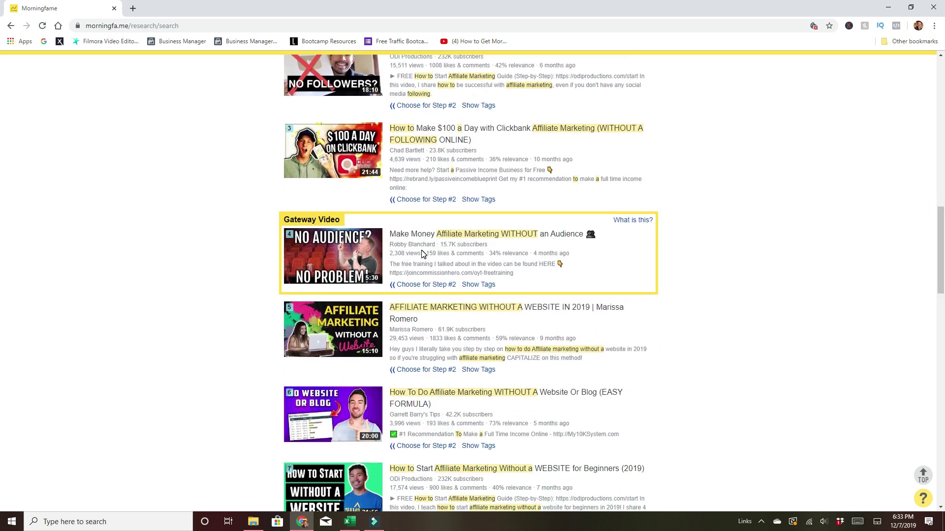
left_click(443, 246)
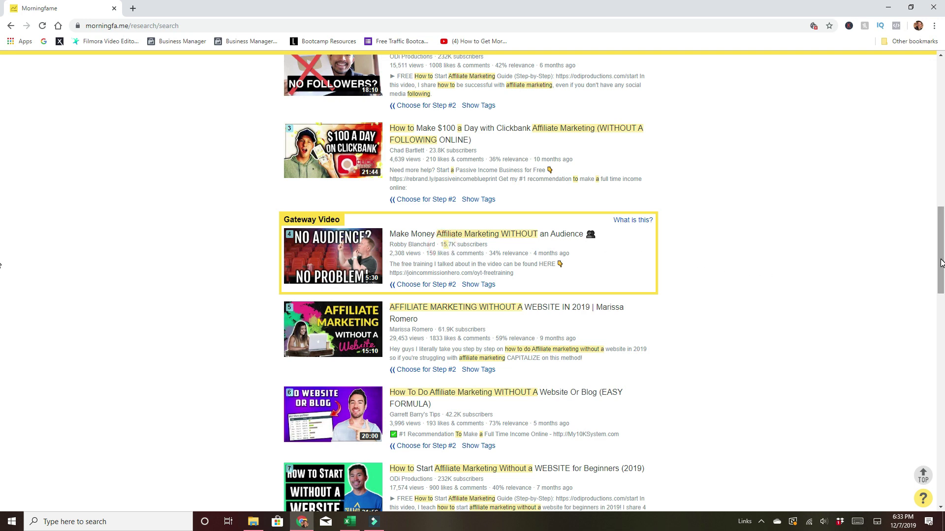
left_click_drag(942, 240, 942, 132)
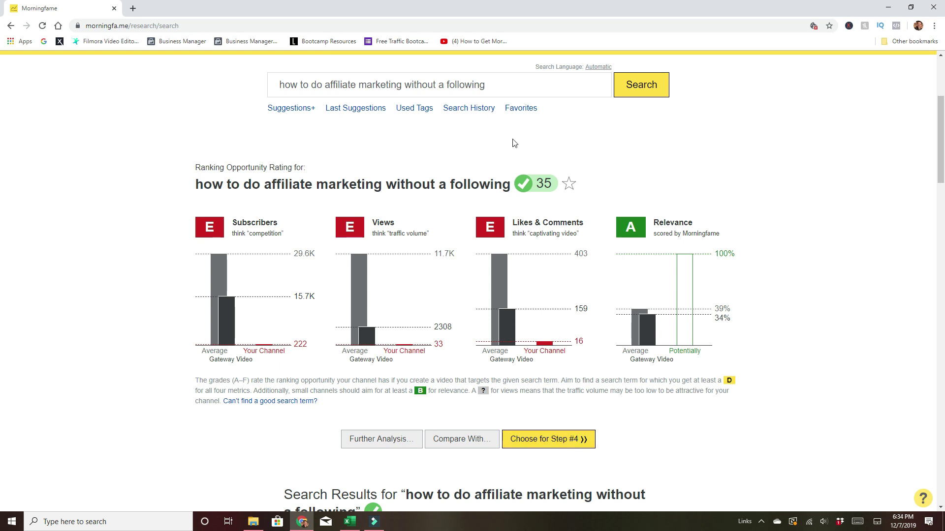
Copy the search term "how to do affiliate marketing without a following" to the clipboard
left_click_drag(496, 87, 276, 86)
right_click(307, 83)
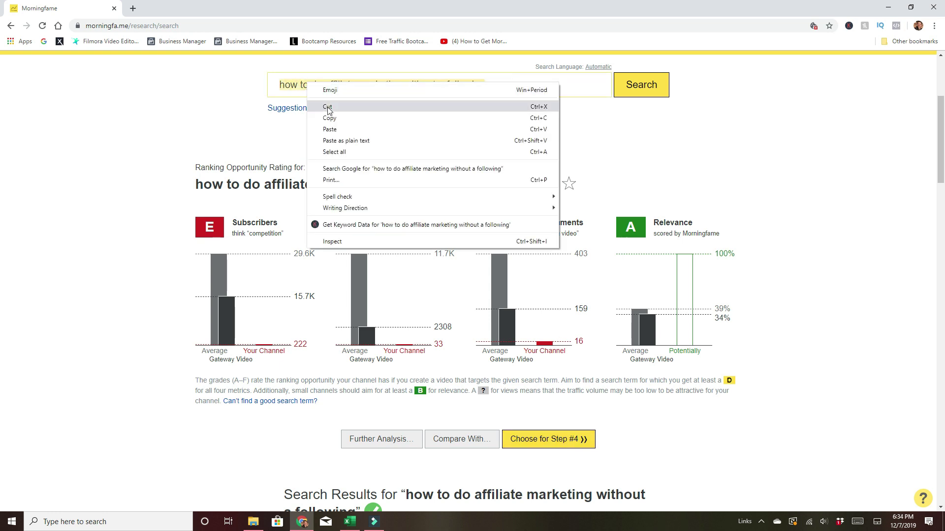
left_click(329, 118)
Expand the search term's suggestions and evaluate the similar term "how to do affiliate marketing on pinterest without a website"
key("End")
type("+")
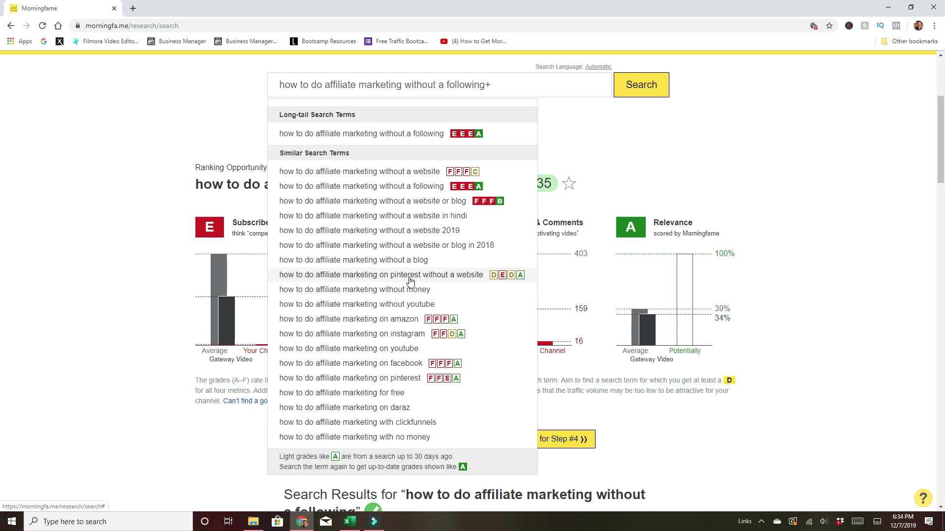
left_click(481, 280)
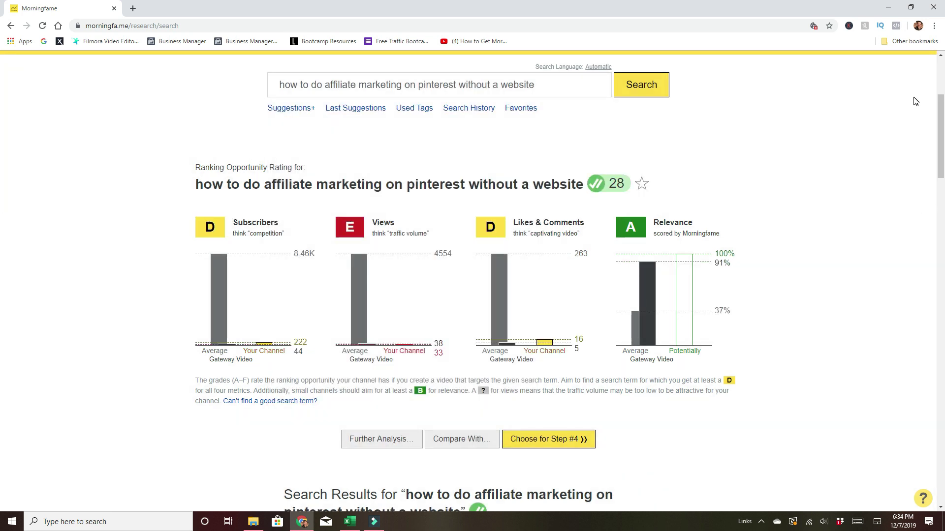
Examine the ranking grades for the Pinterest term and the subscriber counts of its top results and gateway video
scroll(2, 106, "down", 1)
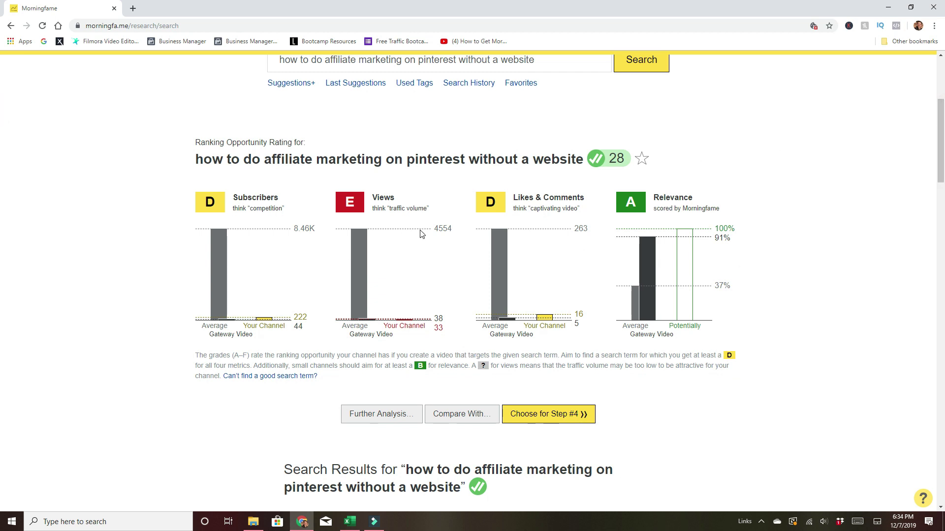
left_click_drag(941, 139, 939, 208)
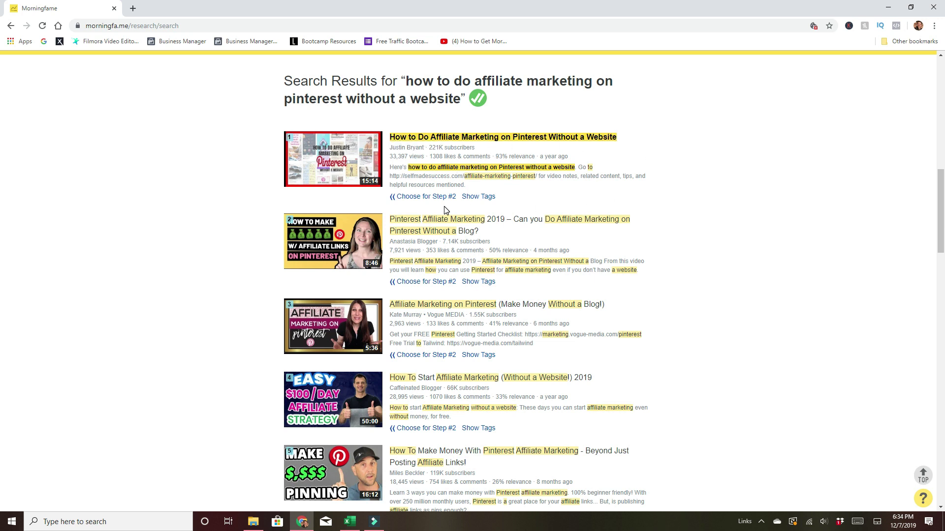
left_click_drag(942, 193, 922, 299)
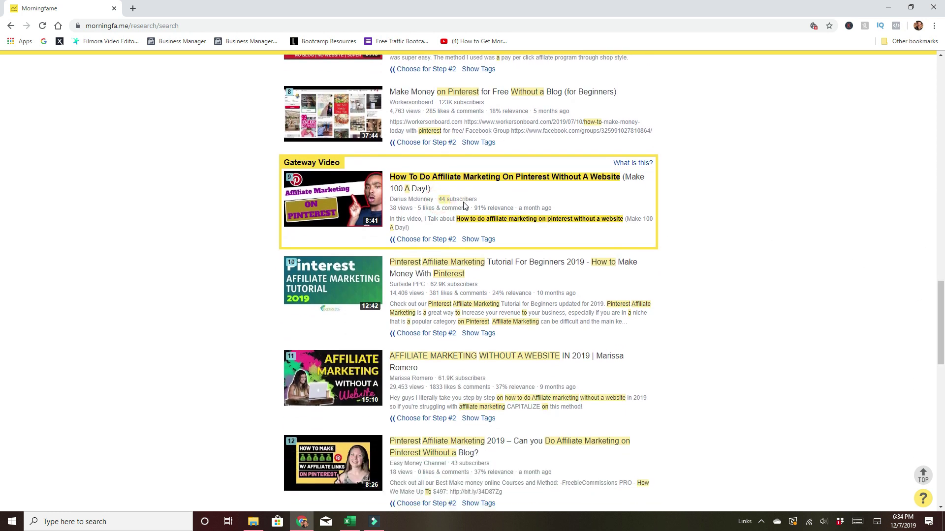
left_click(609, 204)
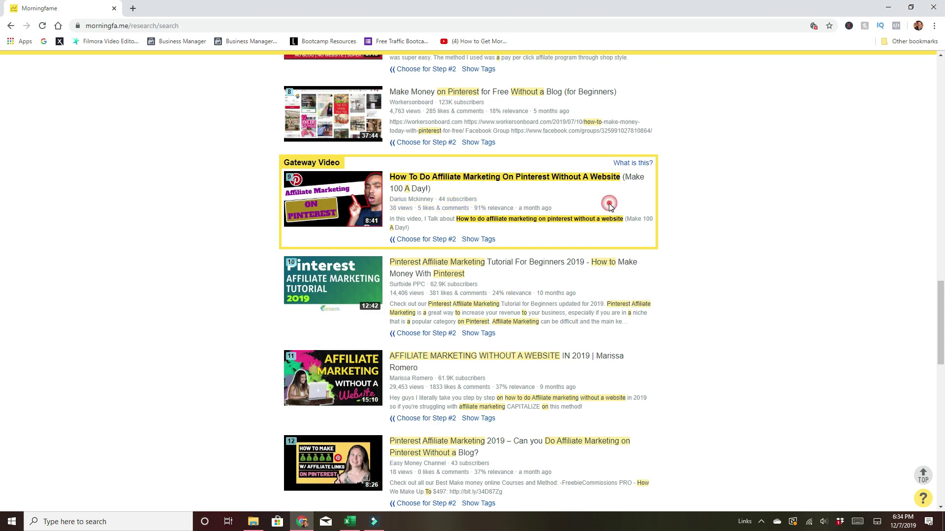